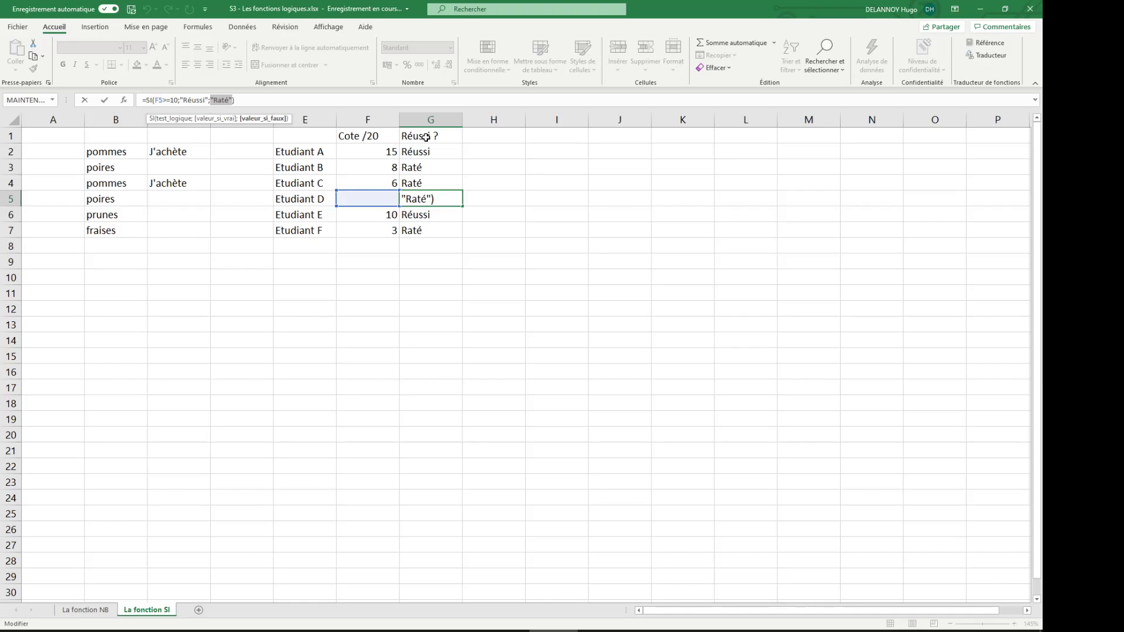
Step: Leave the formula being edited and clear the results in G2:G7
key(Return)
drag(443, 146, 418, 231)
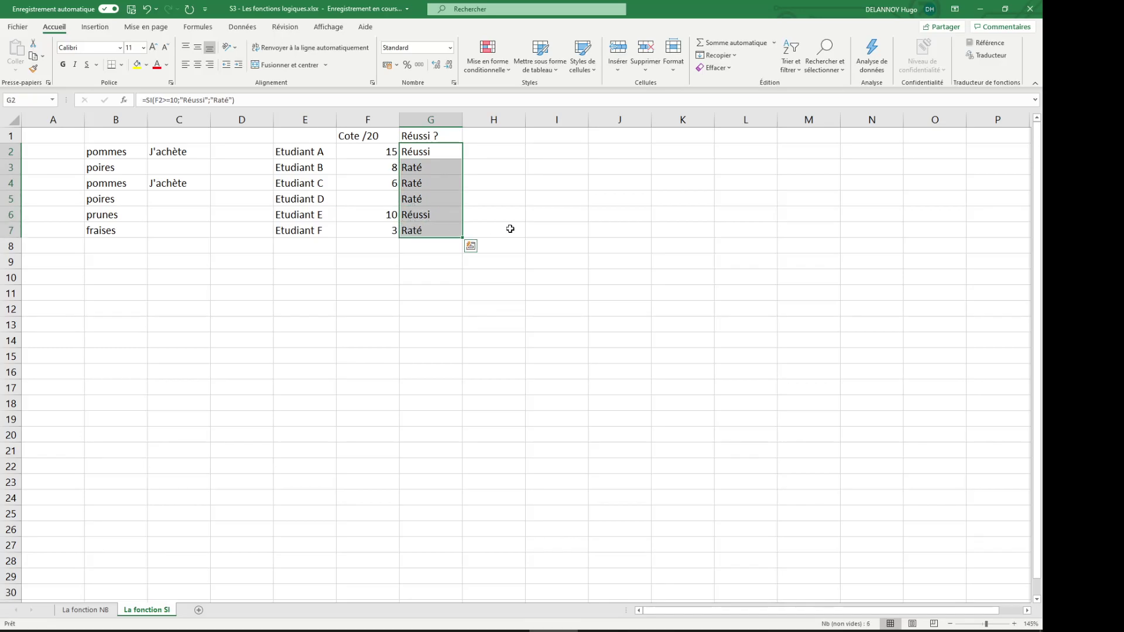
key(Delete)
Step: Enter the formula =SI(F2="";"vide";"pas vide") in cell G2 to test whether the student's grade is empty
key(Up)
key(Down)
text(=)
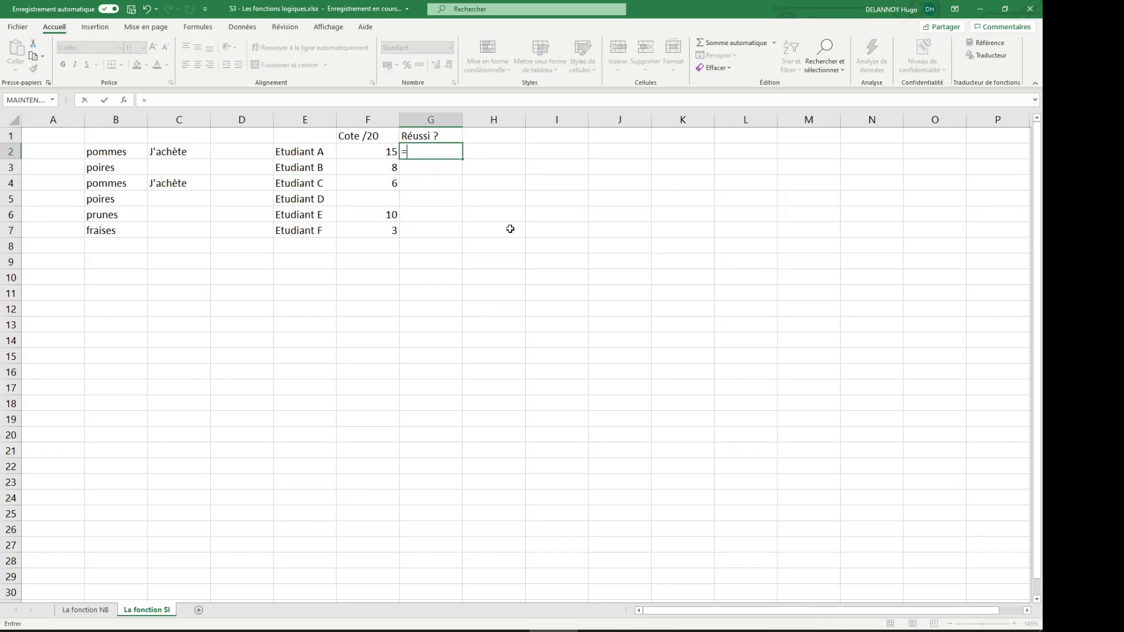
text(si()
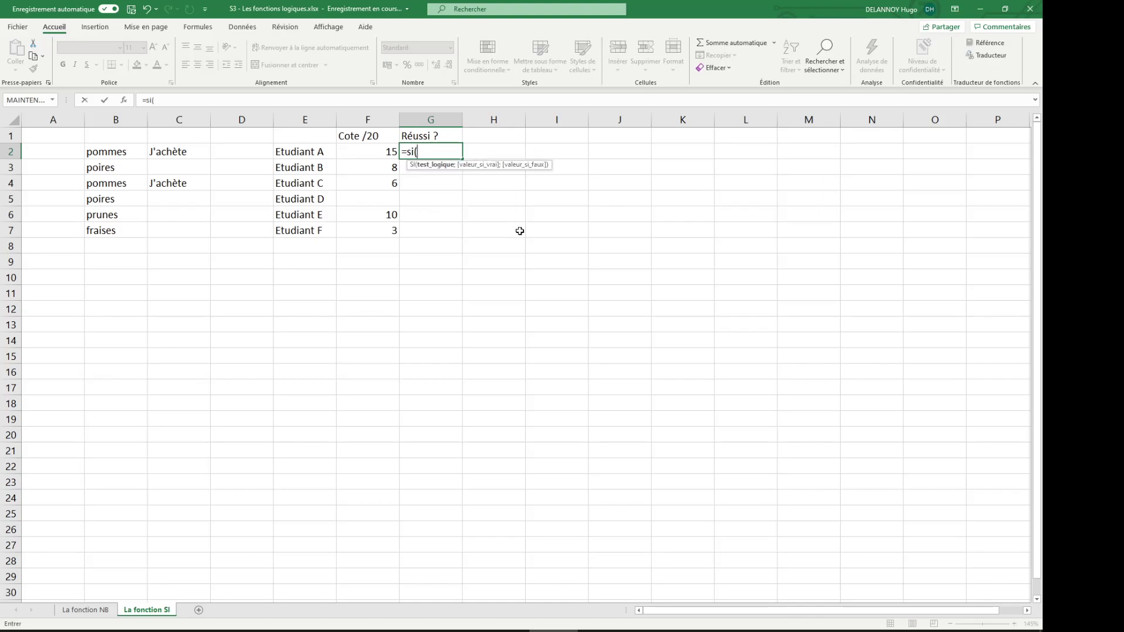
click(389, 153)
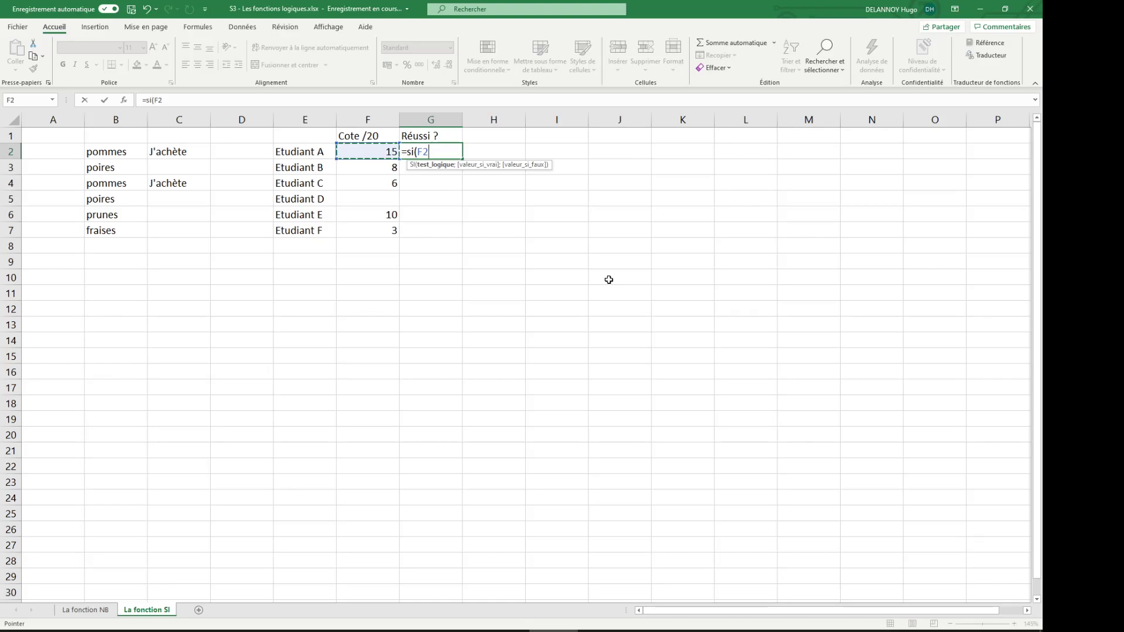
text(="";)
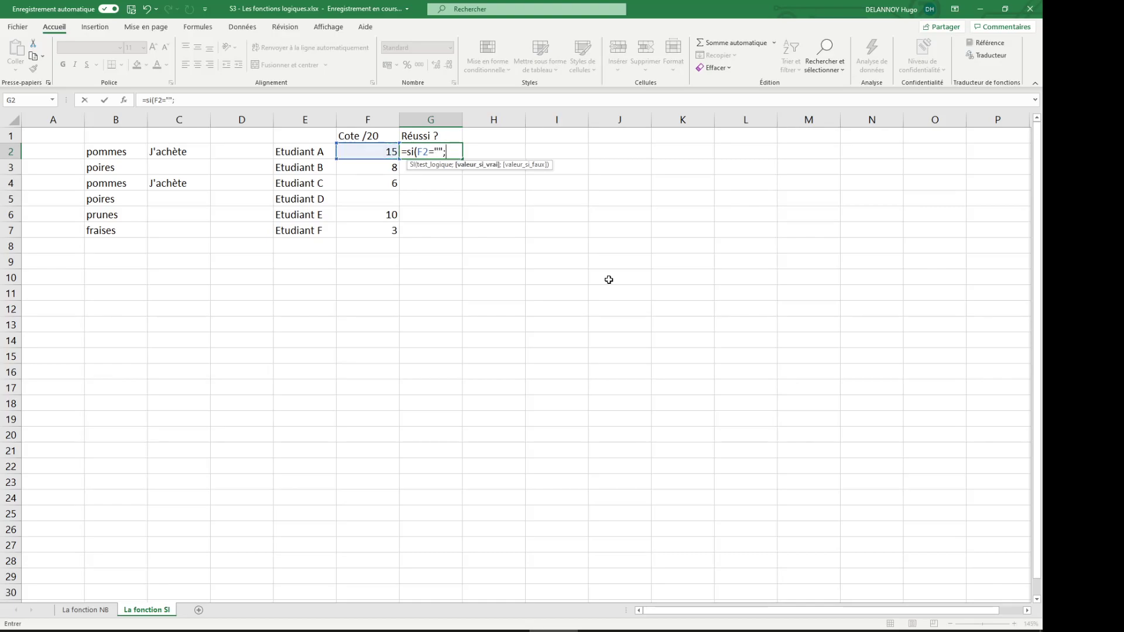
text("vide";"pas vide"))
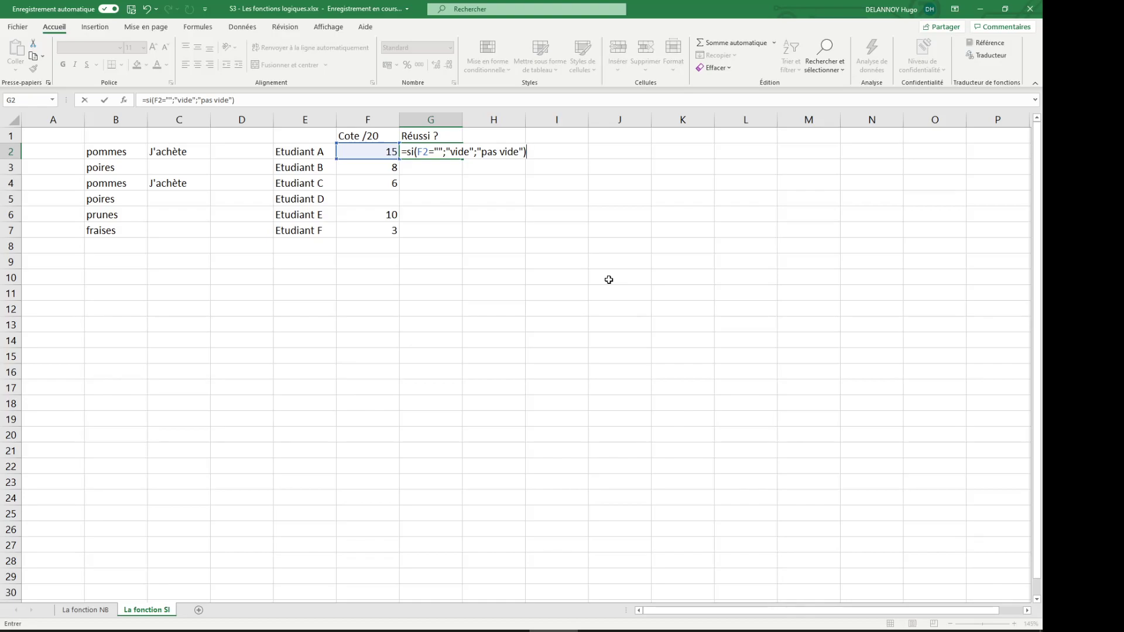
key(Return)
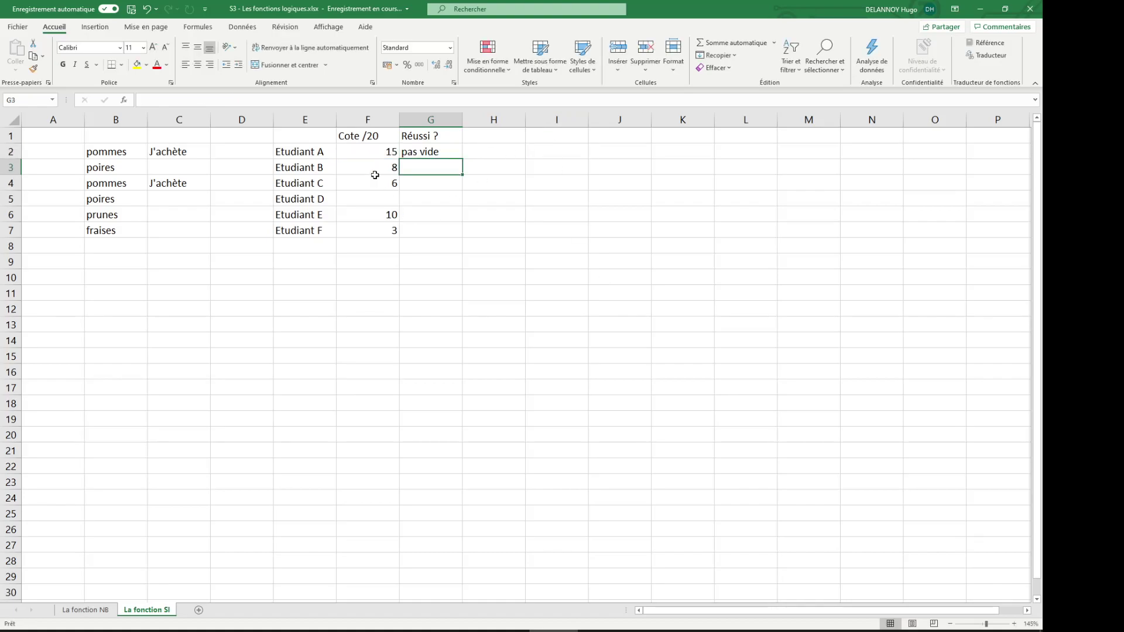
Step: Fill the G2 formula down to G7 and check the empty-cell test in G5's formula
click(432, 150)
drag(459, 158, 447, 239)
click(385, 198)
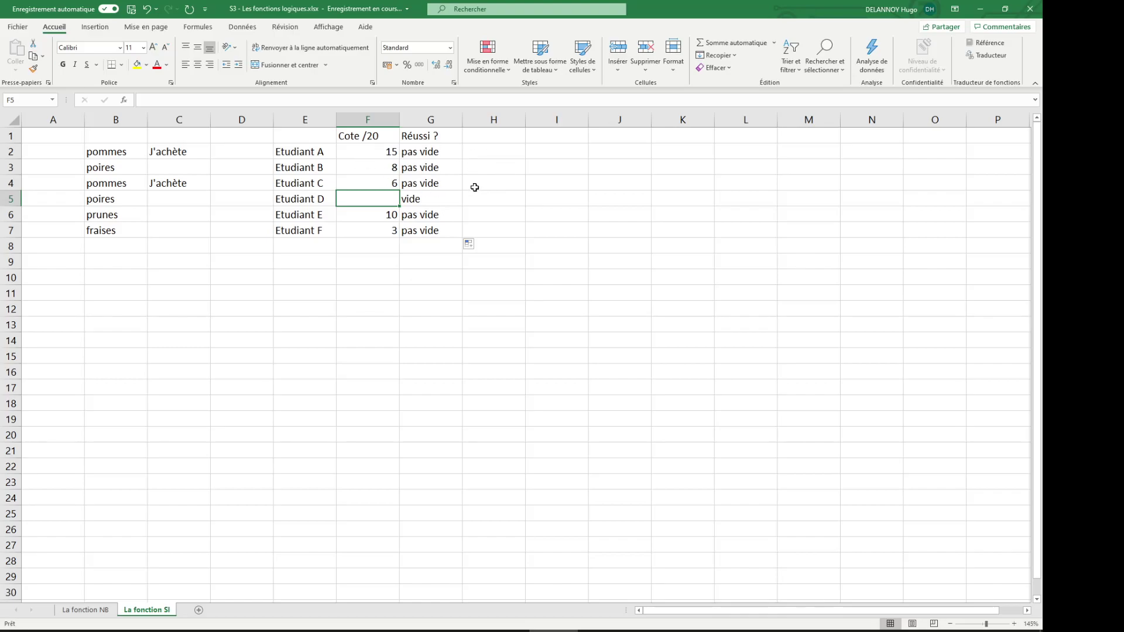
click(436, 152)
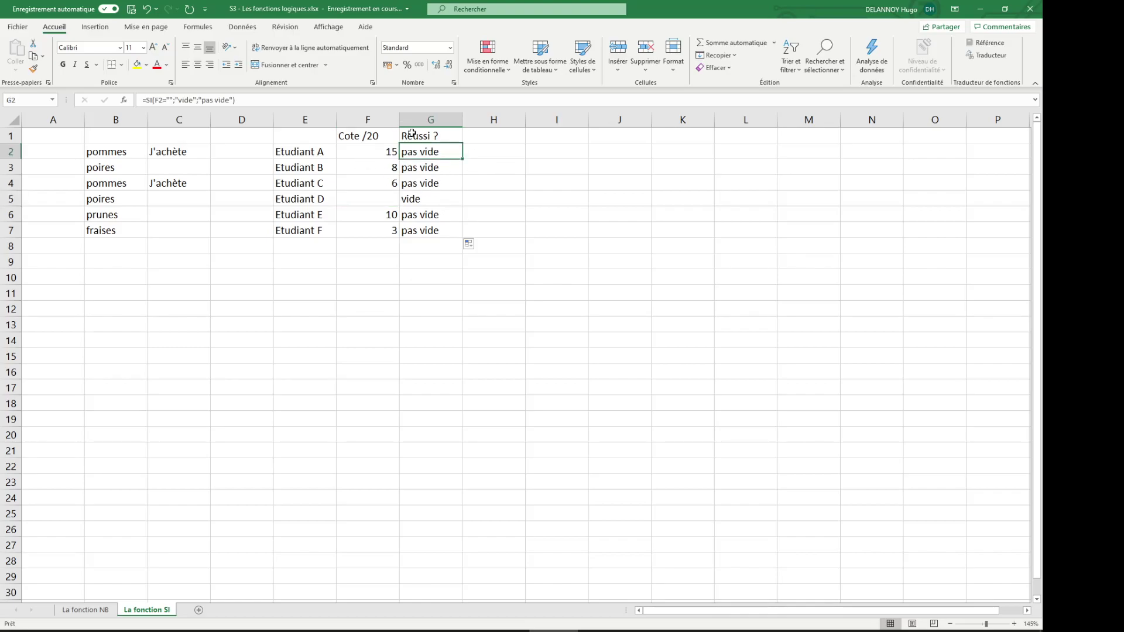
double_click(420, 199)
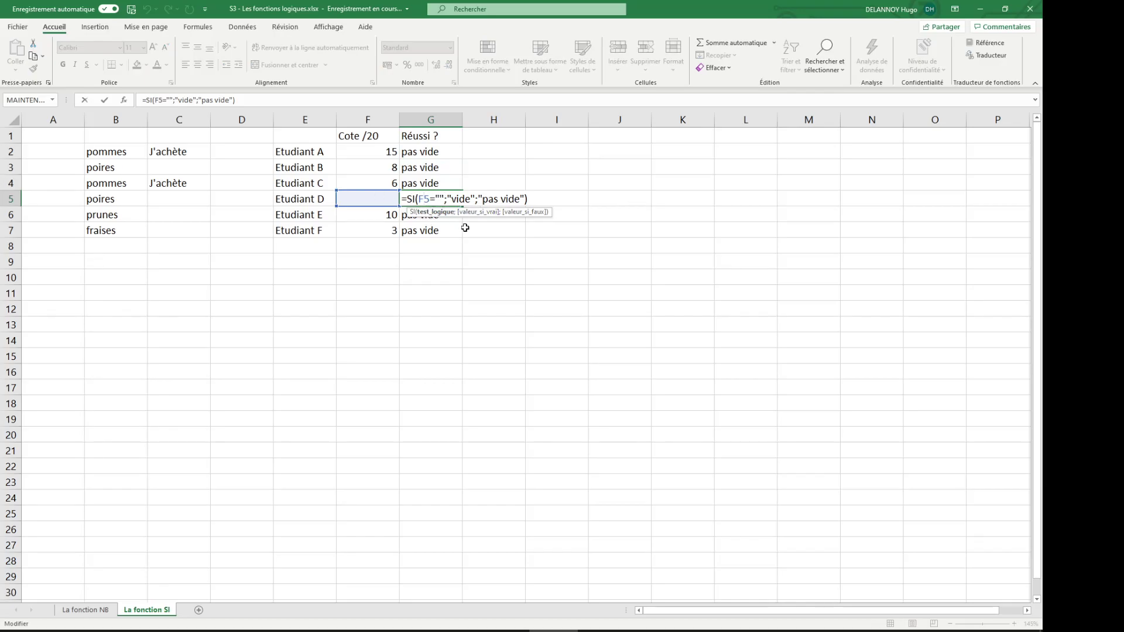
drag(436, 199, 444, 201)
key(Return)
Step: Replace "vide" with "Absent" in the G2 formula and fill it down to G7
click(449, 156)
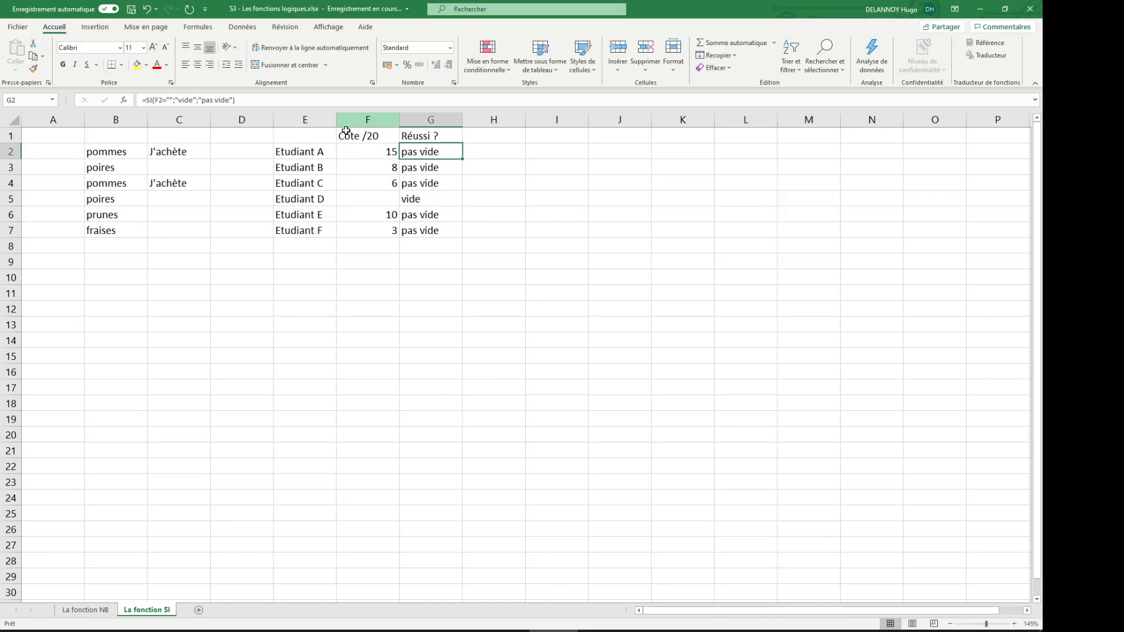
click(186, 100)
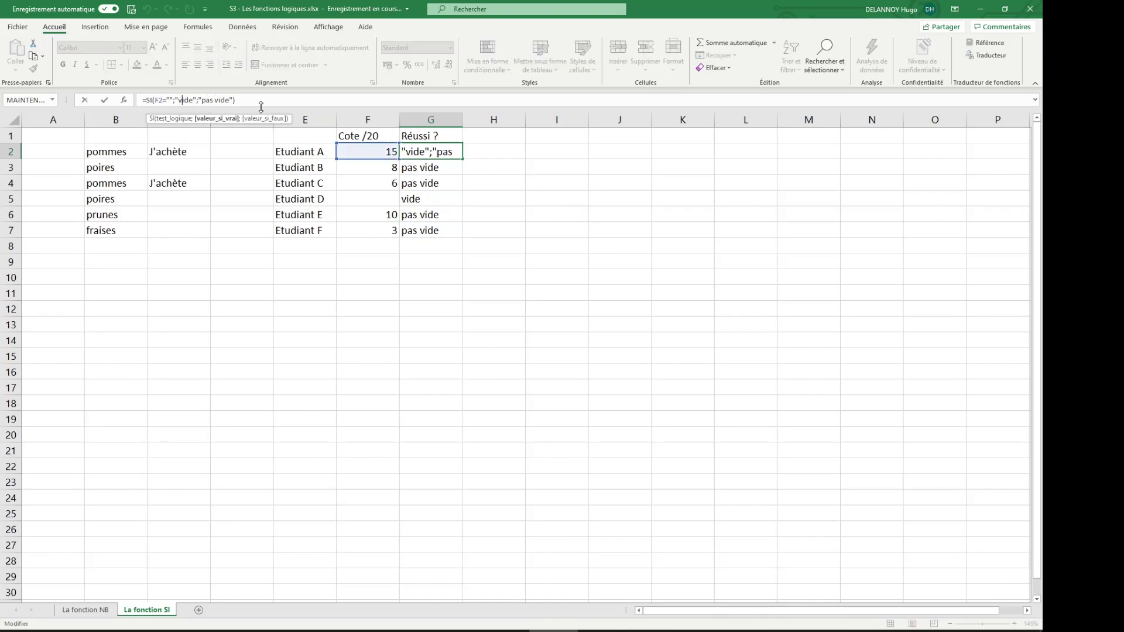
drag(436, 152, 441, 152)
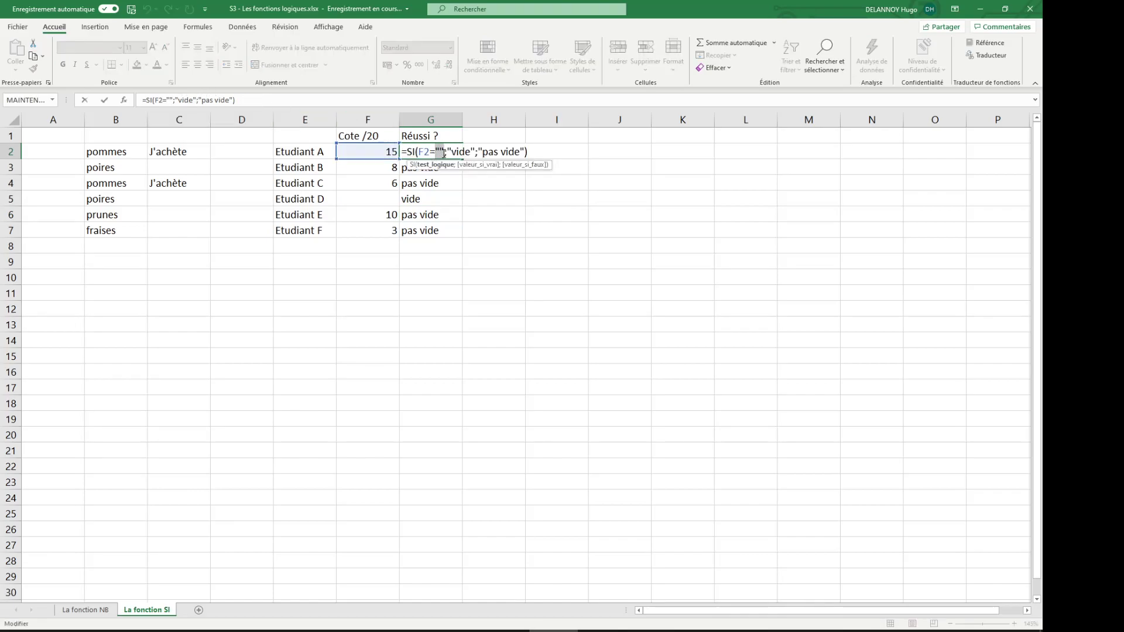
click(449, 152)
drag(469, 151, 451, 151)
text(Absent)
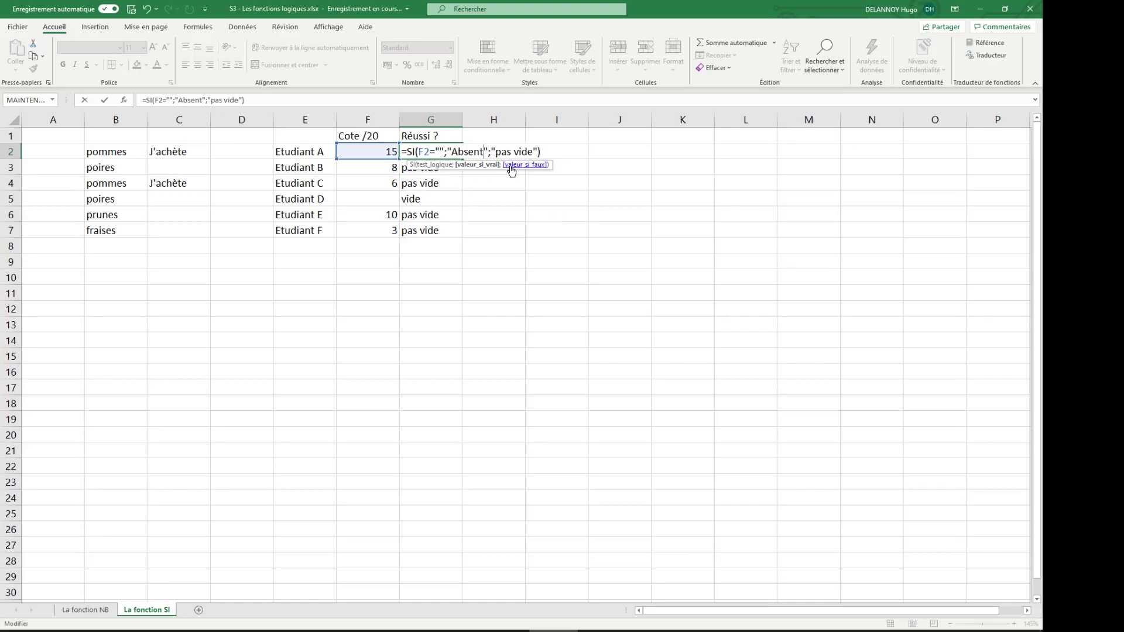
key(ctrl+Return)
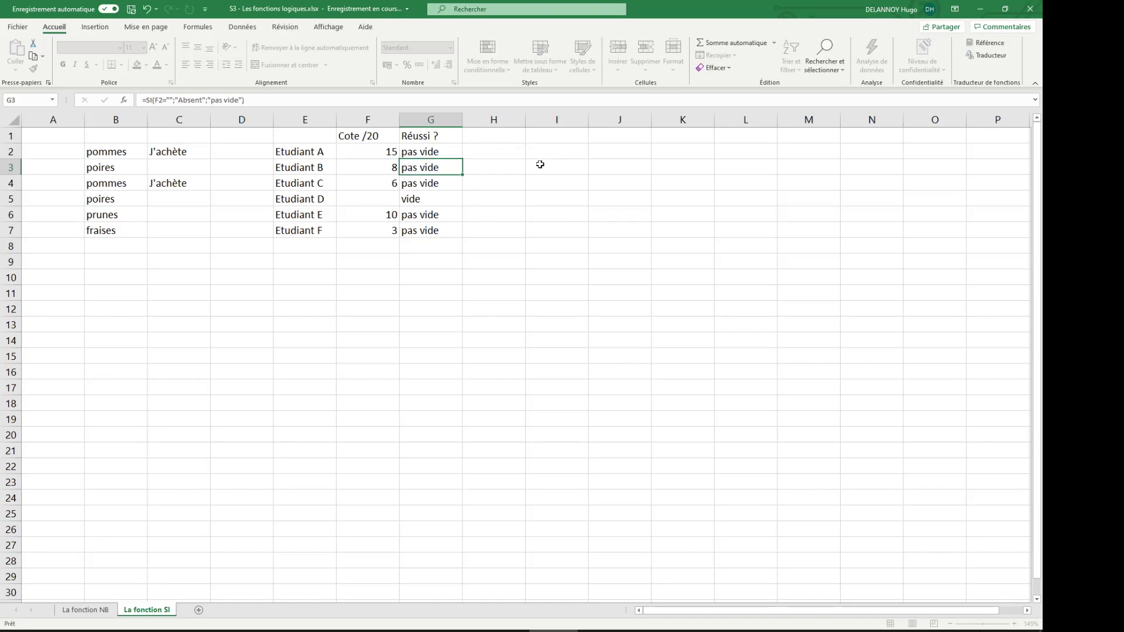
double_click(461, 158)
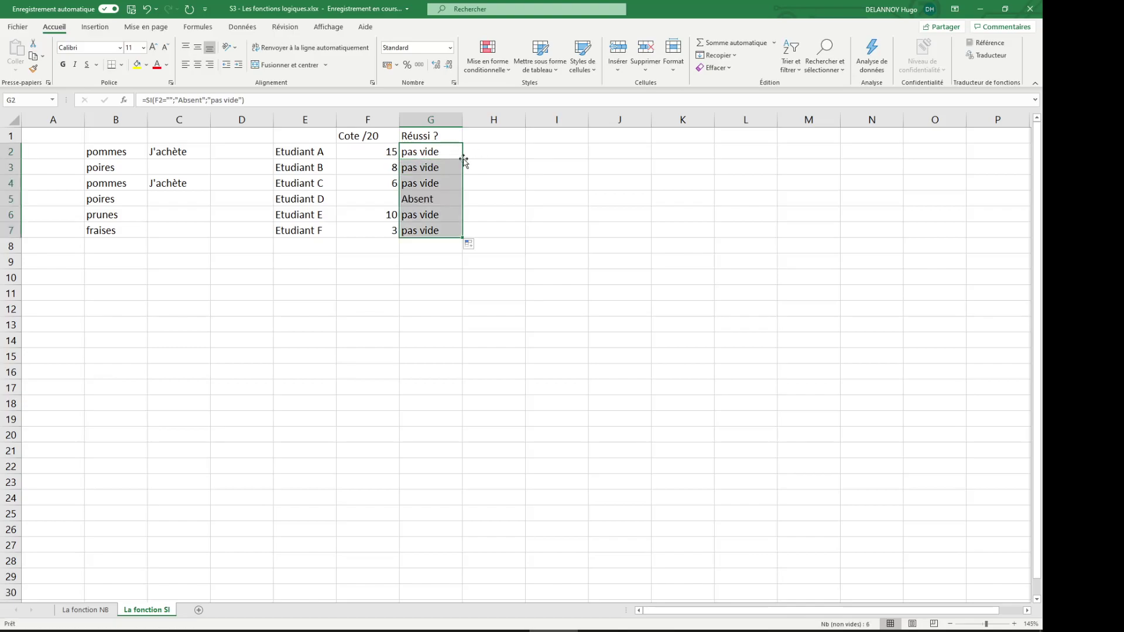
click(421, 199)
drag(371, 201, 425, 200)
Step: Remove the "pas vide" argument from the G2 formula, keeping its separator and closing parenthesis
click(433, 152)
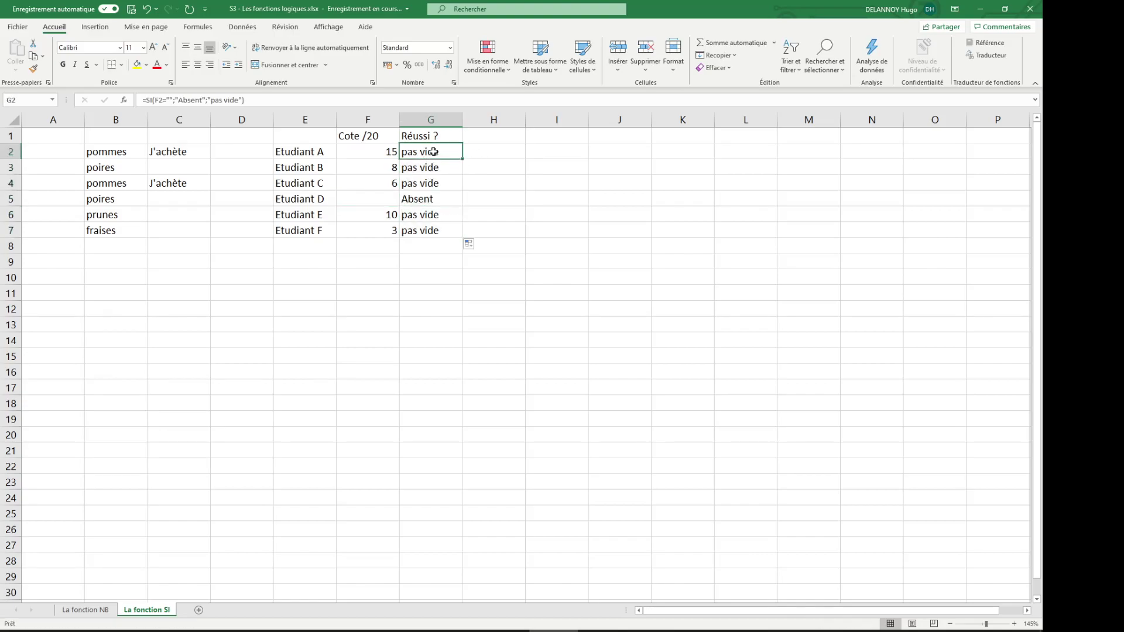
click(250, 100)
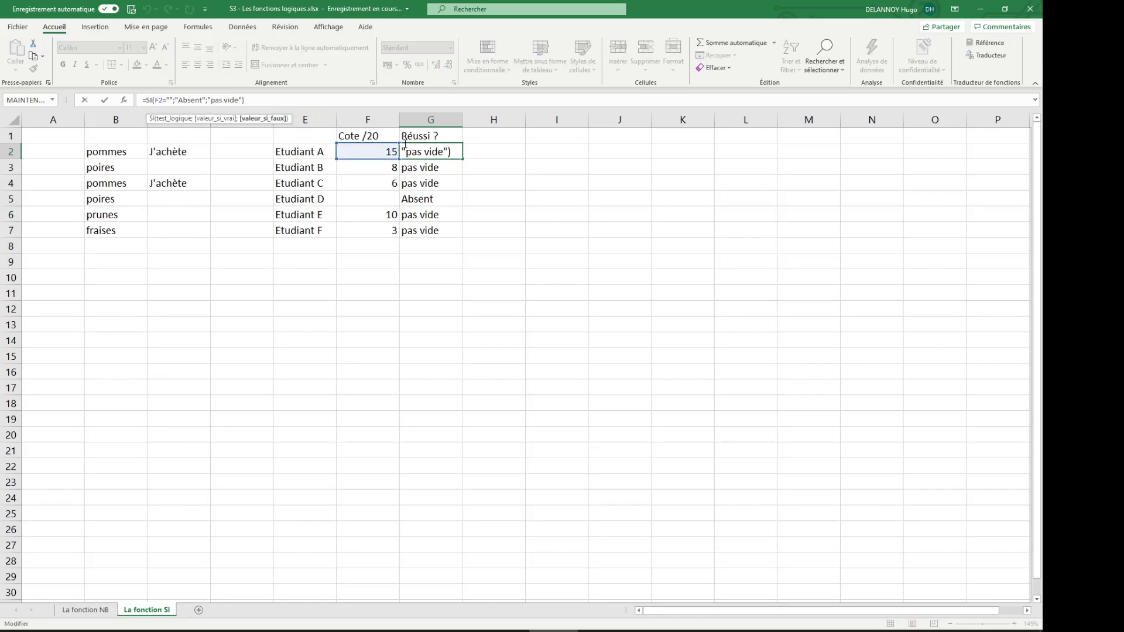
click(434, 152)
key(Delete)
key(Delete)
key(Delete)
key(BackSpace)
key(BackSpace)
key(BackSpace)
key(BackSpace)
key(BackSpace)
key(BackSpace)
key(BackSpace)
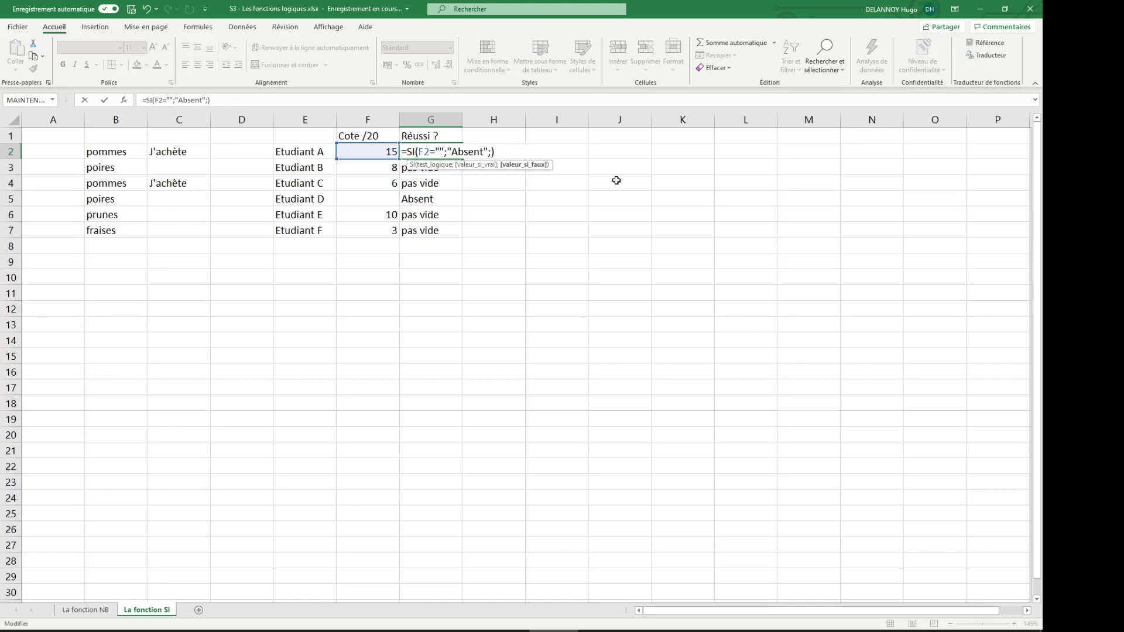
Step: Nest SI(F2>=10;"Réussi";"Raté" as the value-if-false argument of the G2 formula
text(SI)
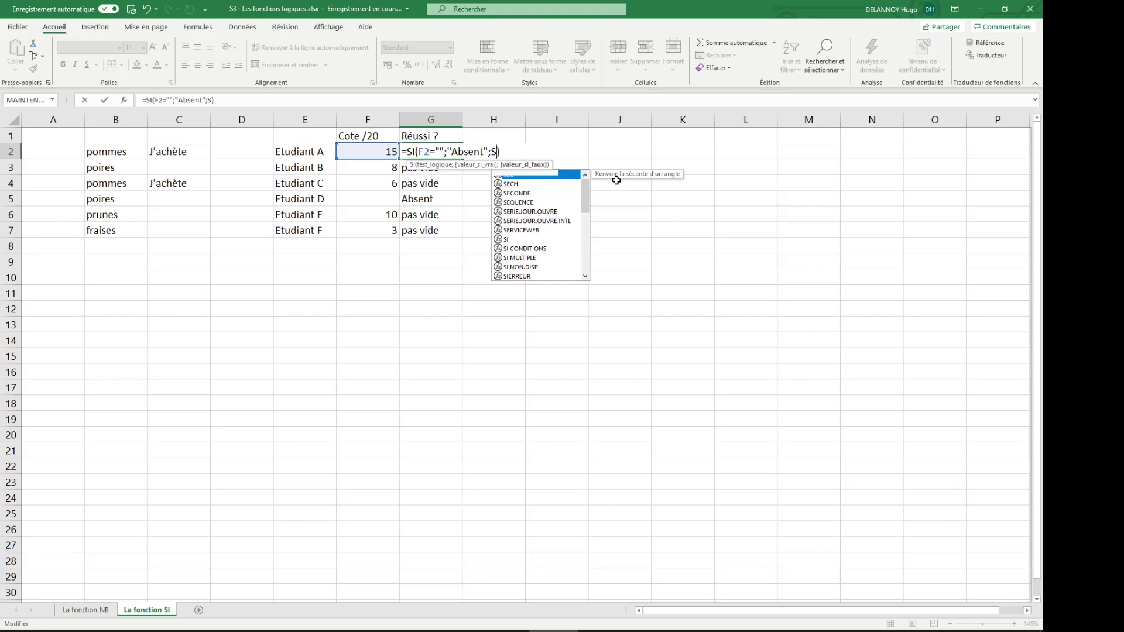
text(()
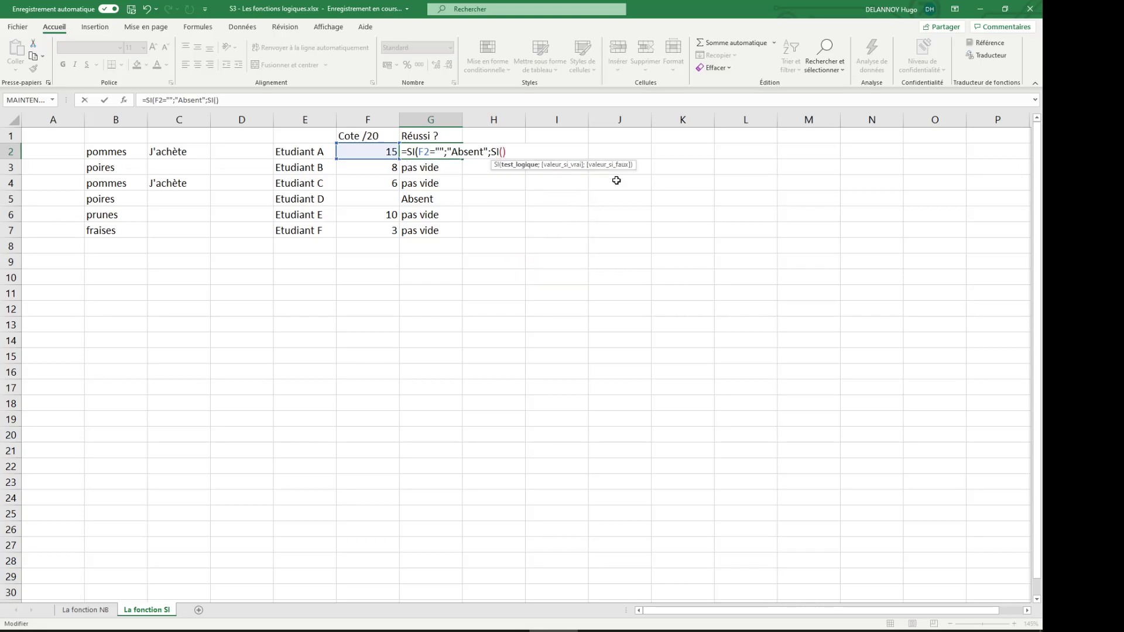
click(379, 151)
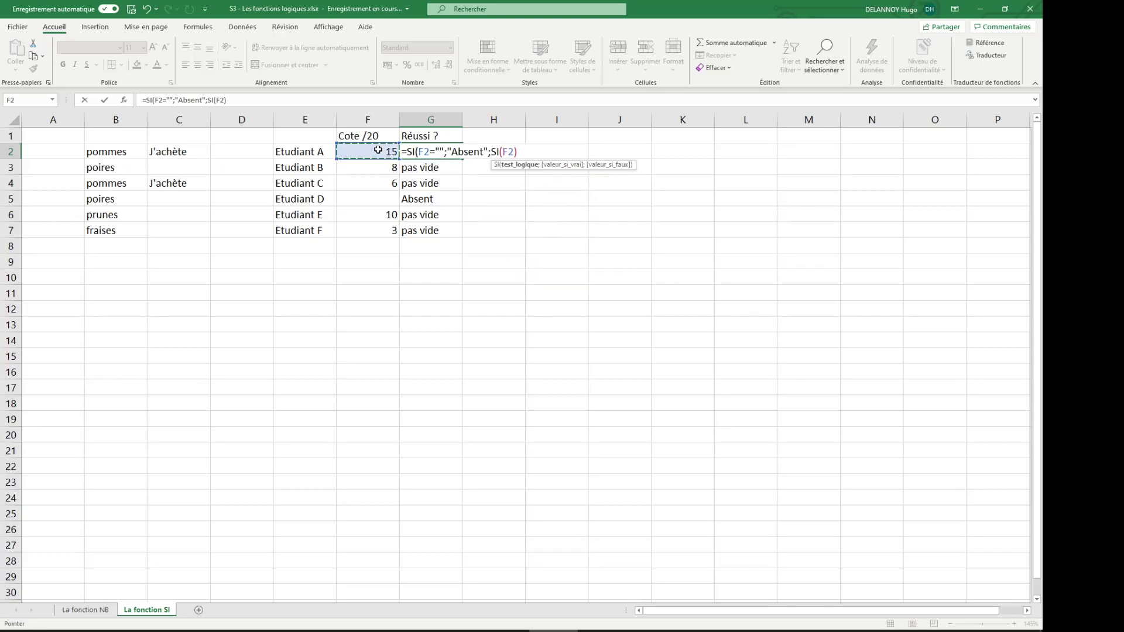
text(>=10;"Réussi")
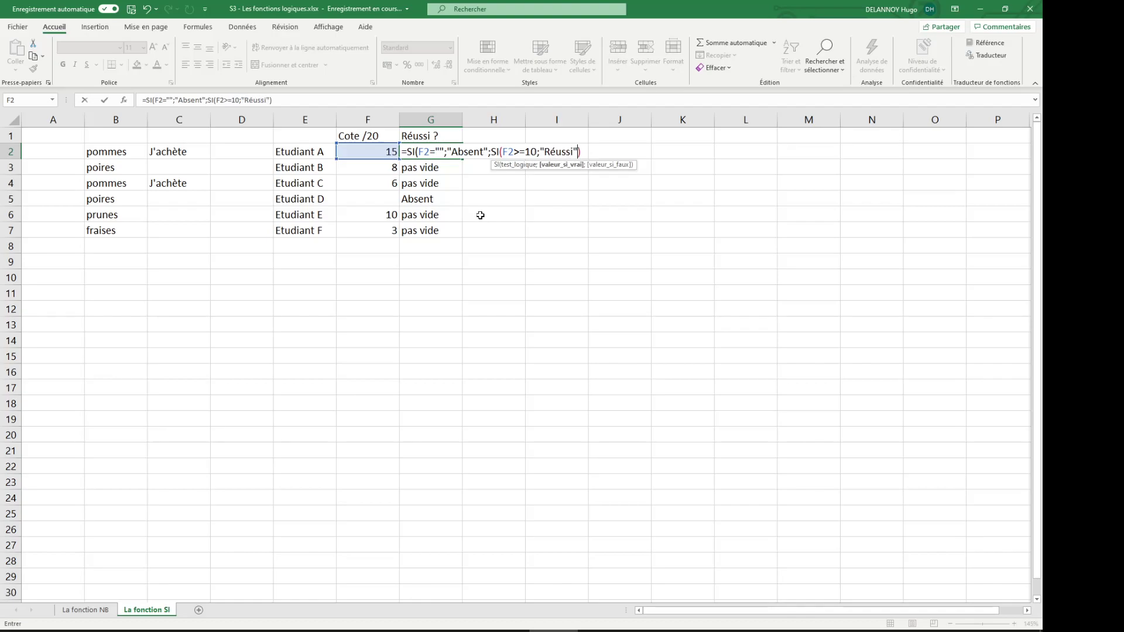
text(;"Rat"é)
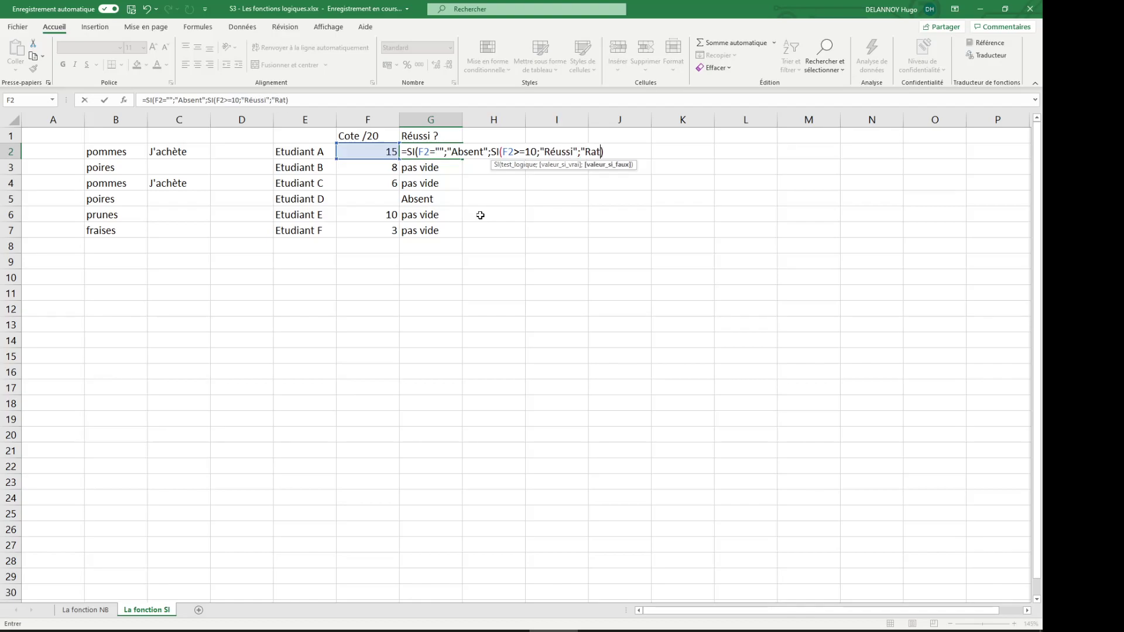
key(BackSpace)
key(BackSpace)
text(é)
Step: Try to validate the G2 formula without its final closing parenthesis, and decline the proposed correction
click(617, 152)
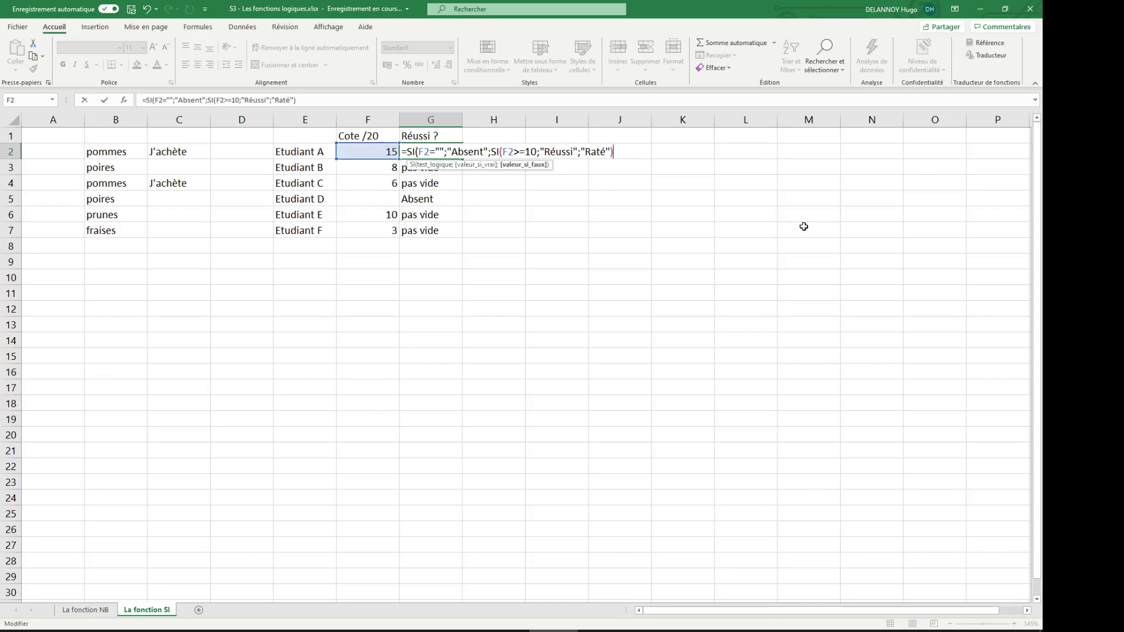
text())
key(BackSpace)
key(Return)
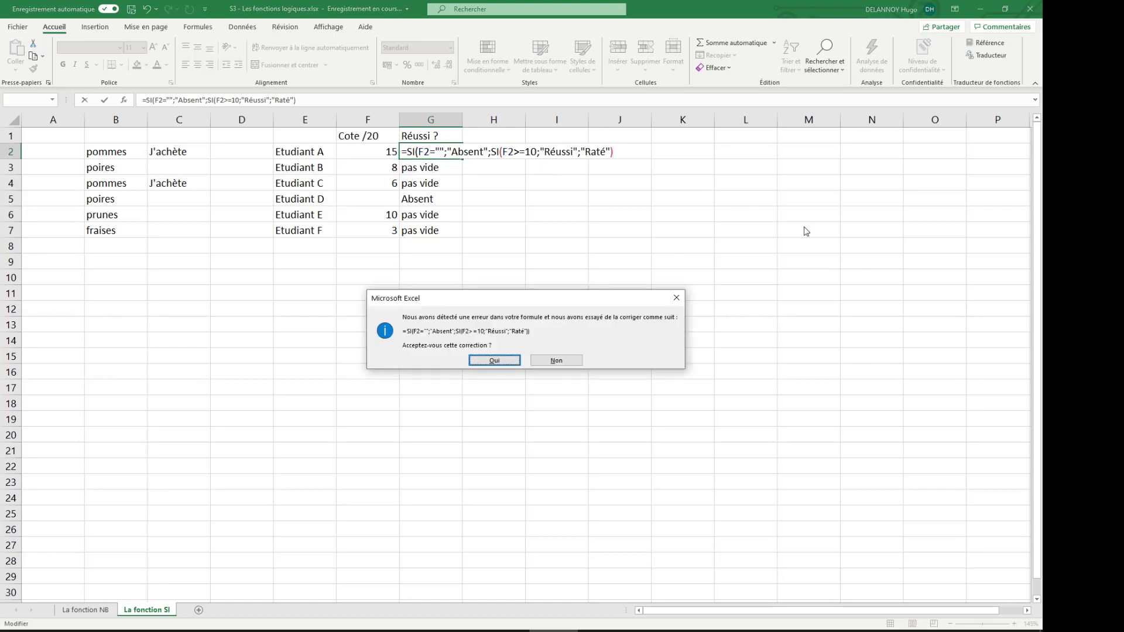
drag(563, 301, 574, 242)
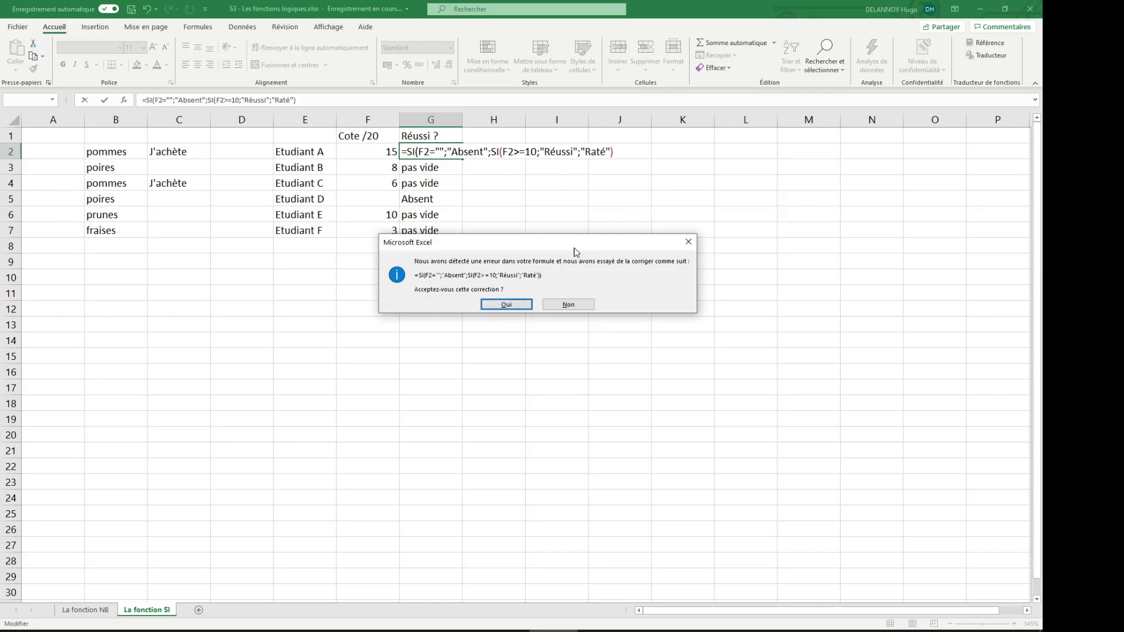
click(689, 244)
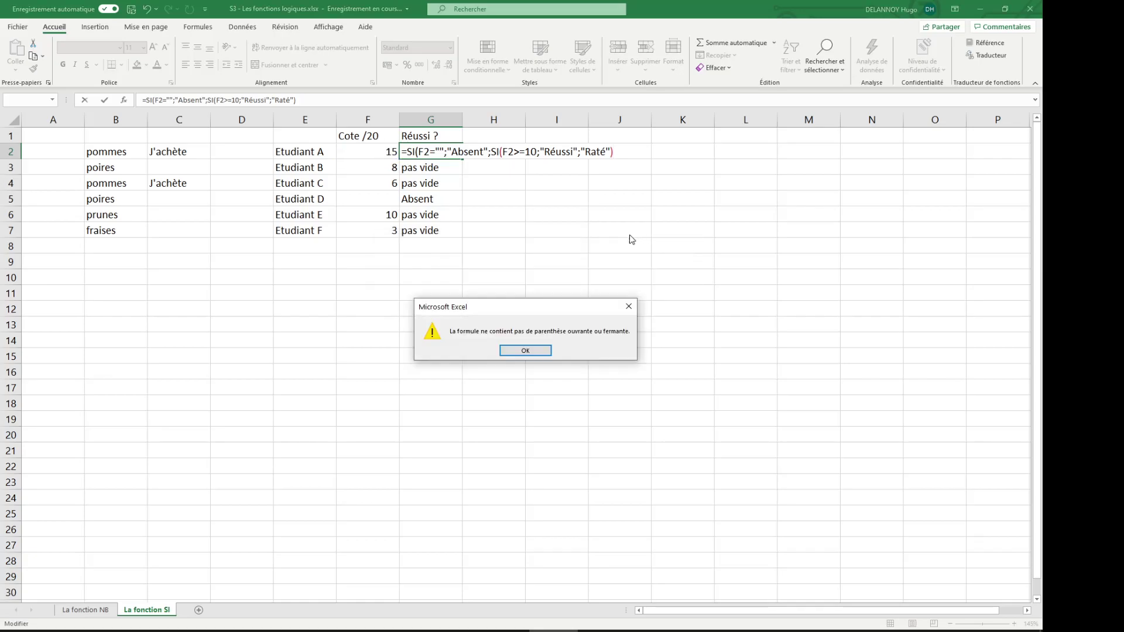
click(525, 349)
Step: Complete the nested G2 formula with a second closing parenthesis and fill it down to G7
click(316, 99)
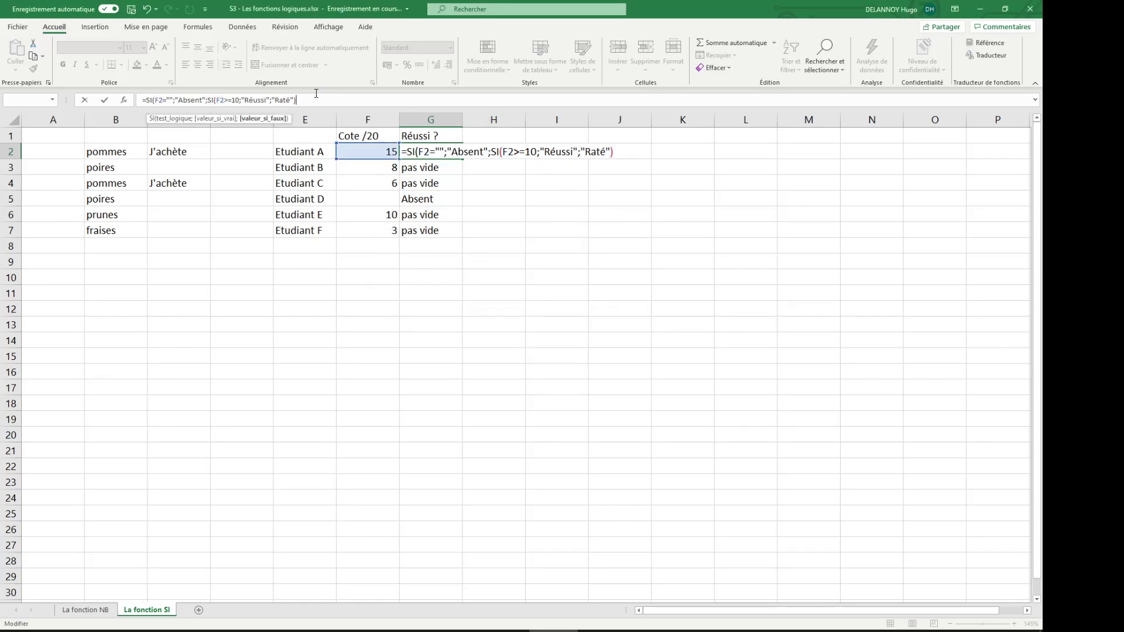
key(Return)
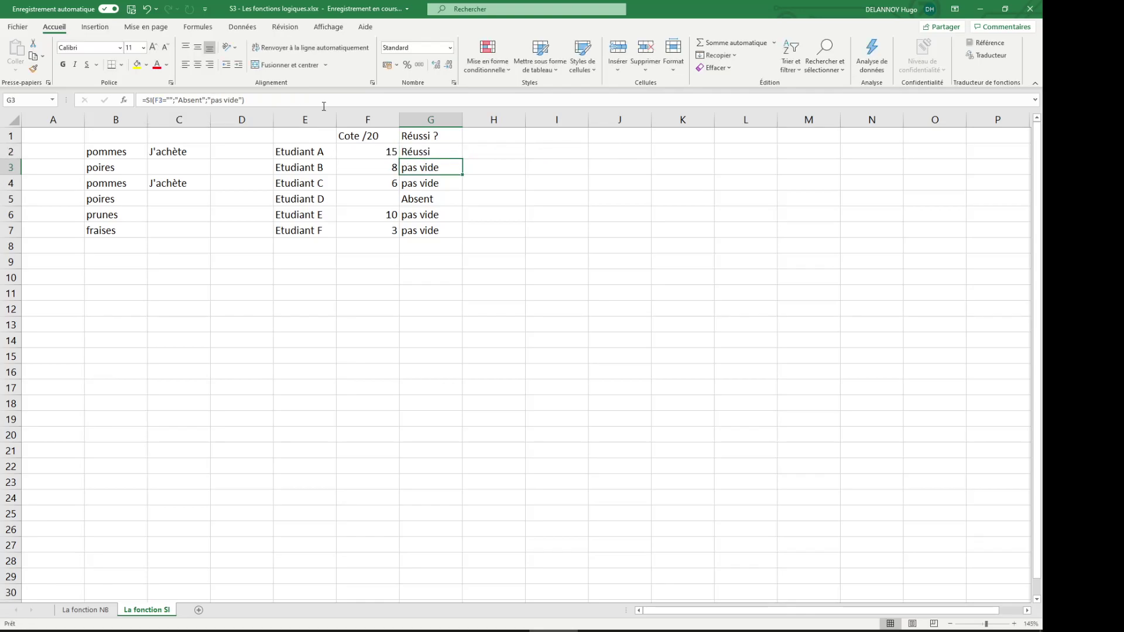
click(445, 153)
click(464, 156)
click(460, 157)
double_click(462, 158)
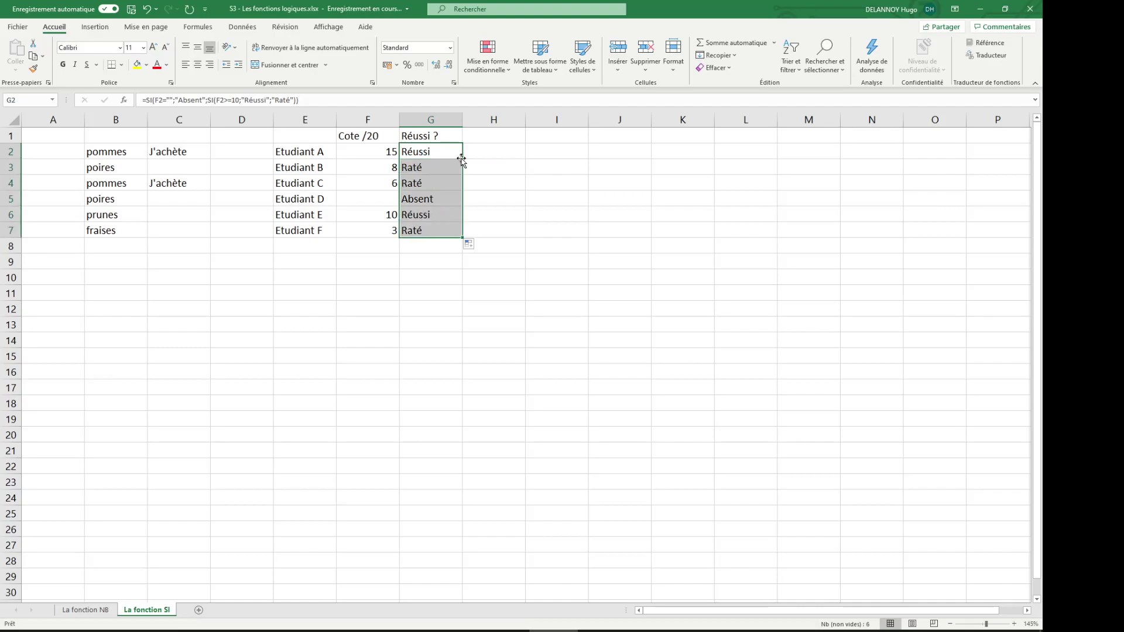
Step: Examine the arguments of the nested SI formula in G2 without changing it
click(434, 150)
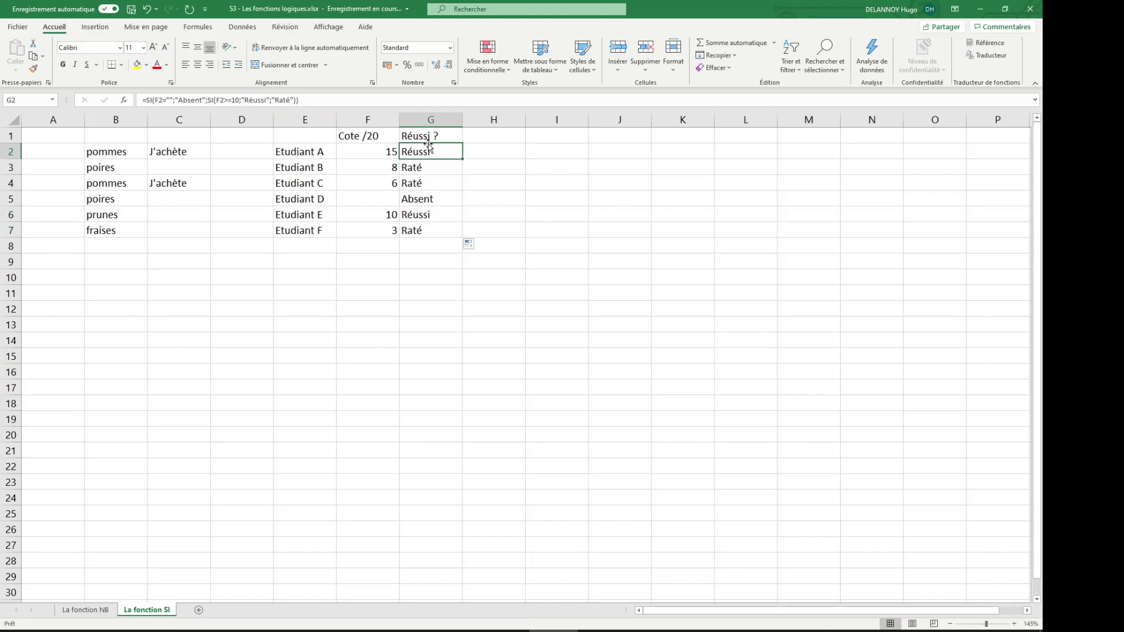
double_click(449, 150)
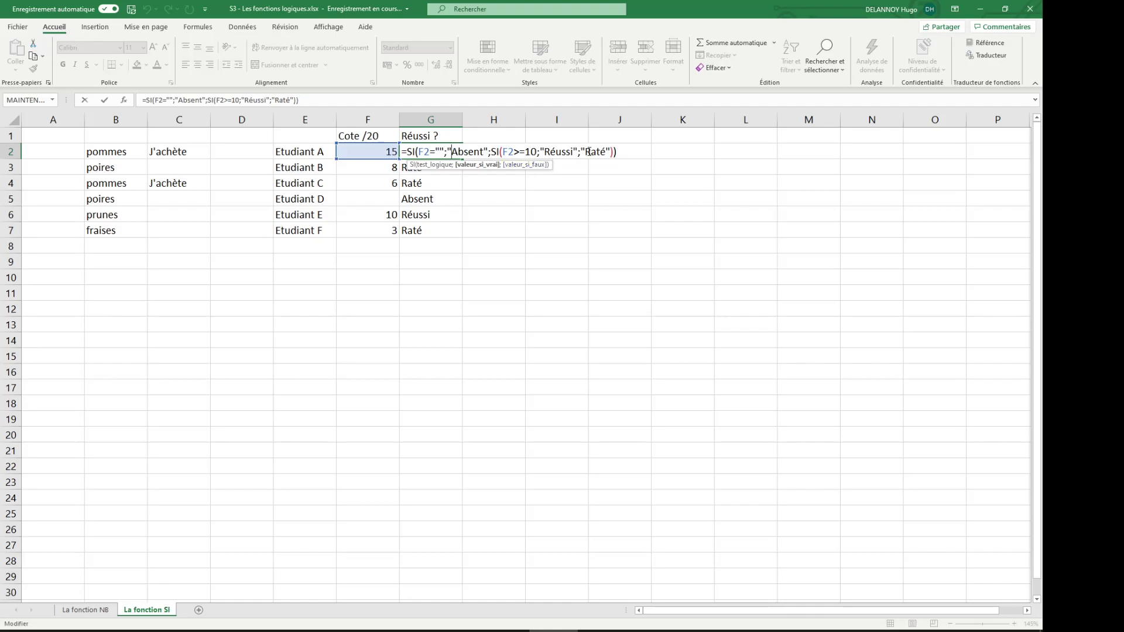
key(Return)
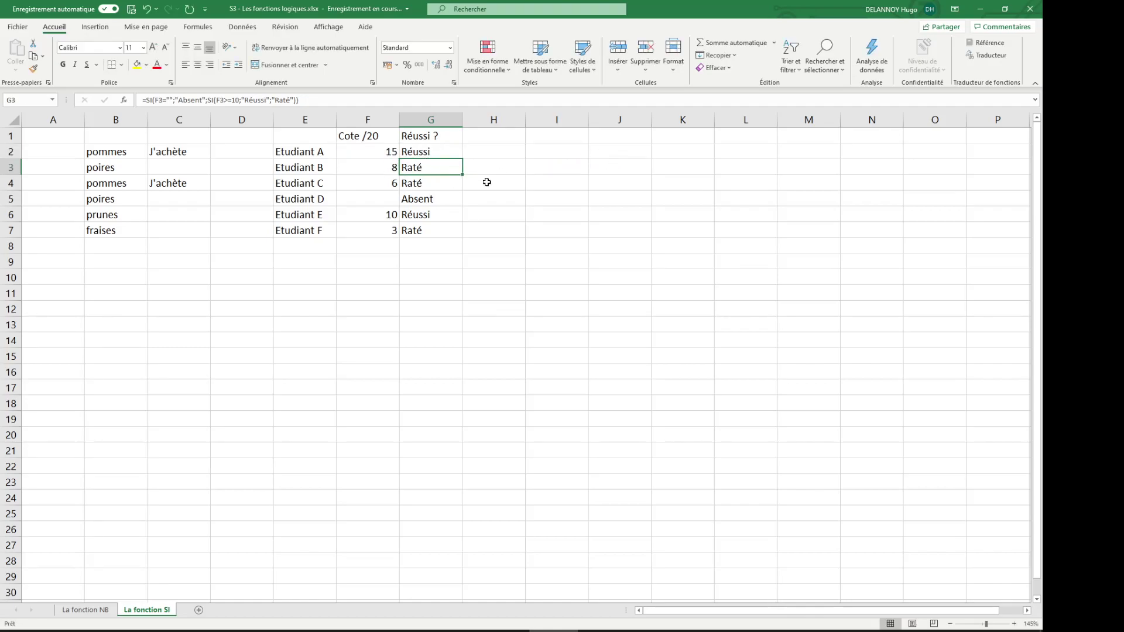
click(443, 152)
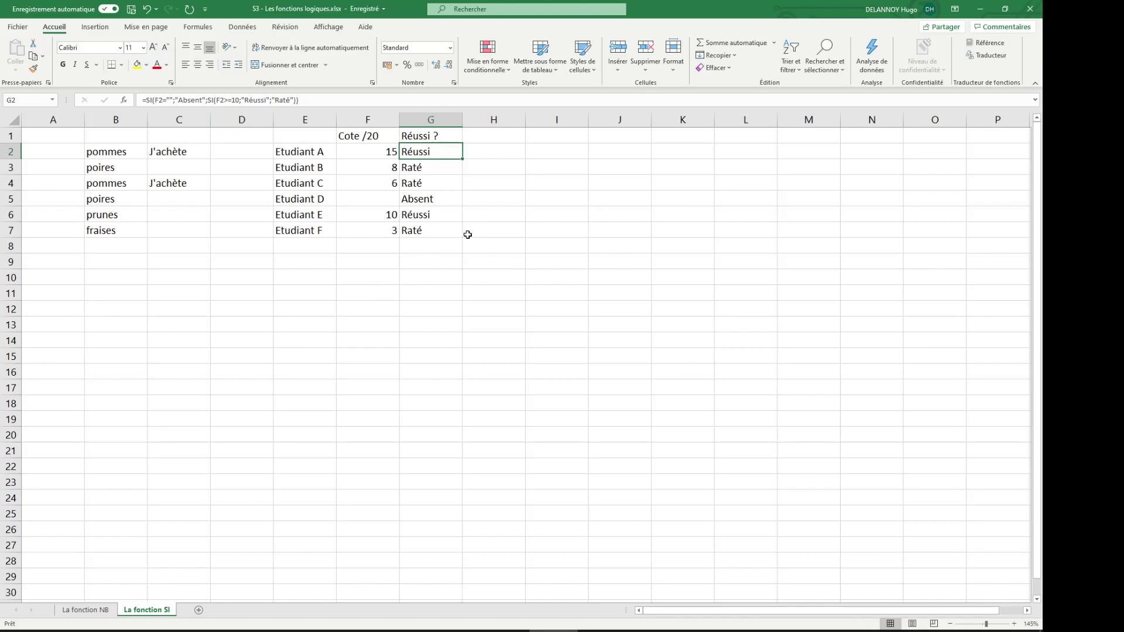
Step: Enter the column header "Etudiant limite" in cell H1
click(474, 137)
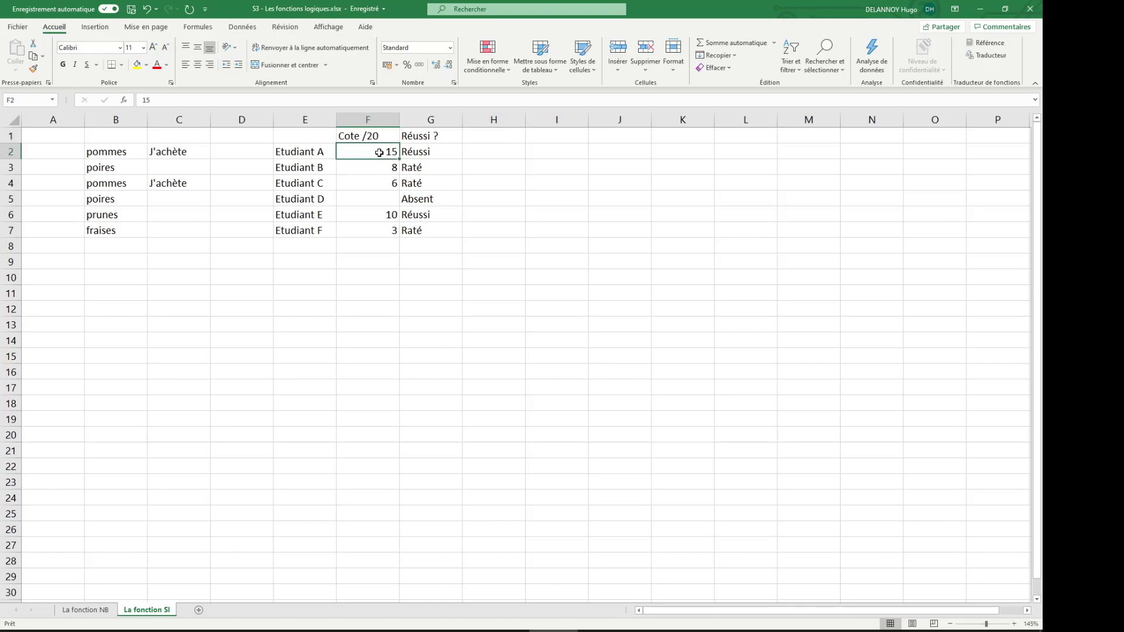
click(483, 147)
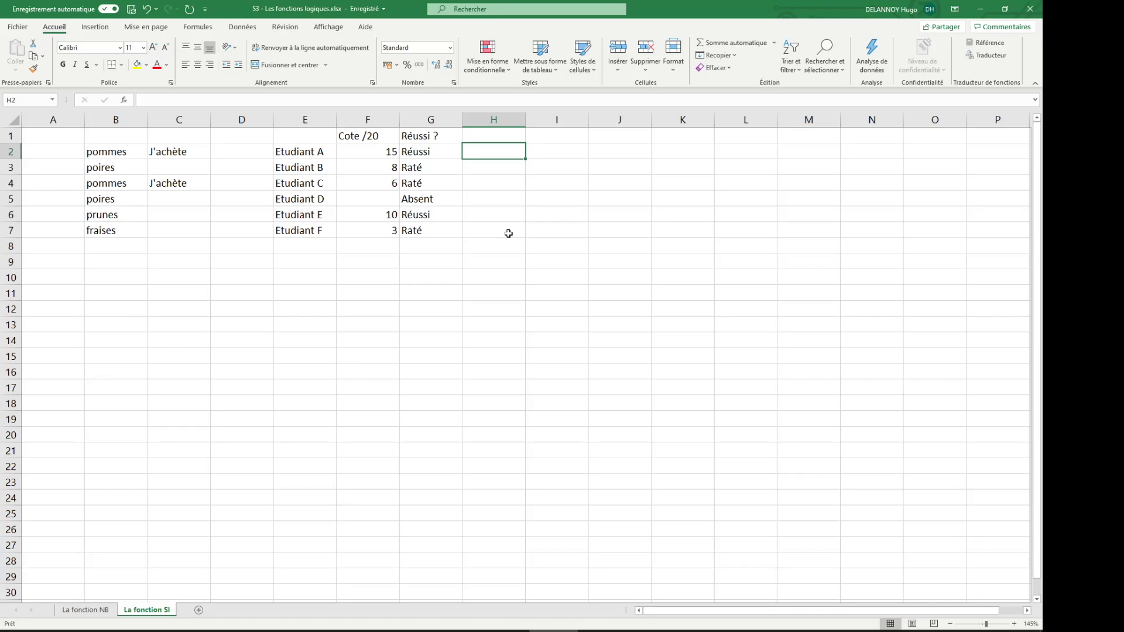
key(Up)
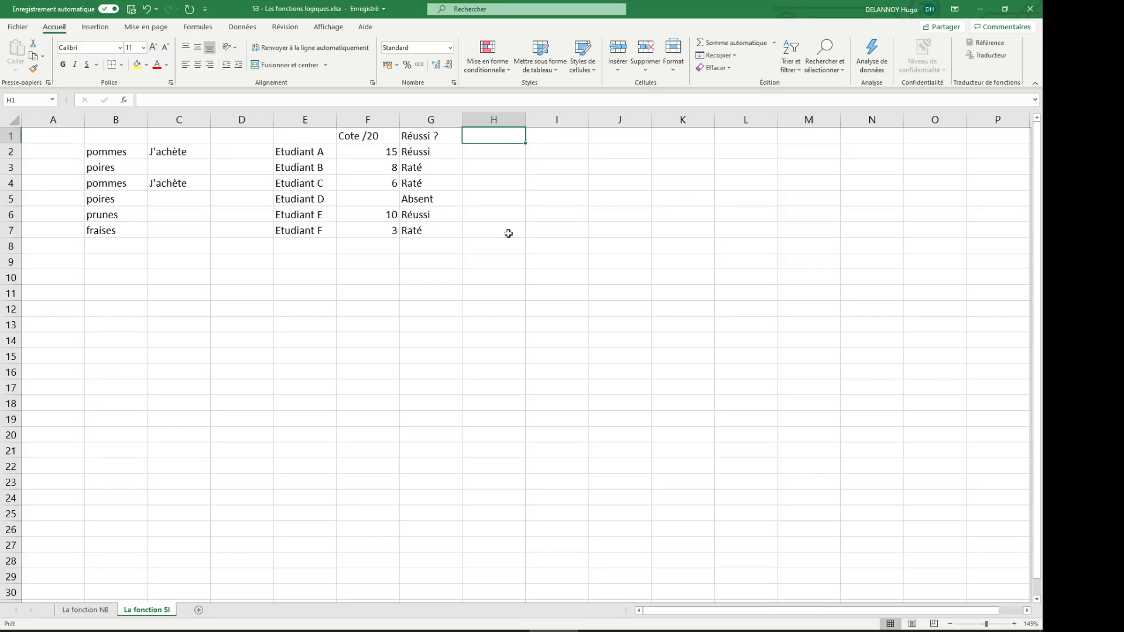
text(Etudiant limit)
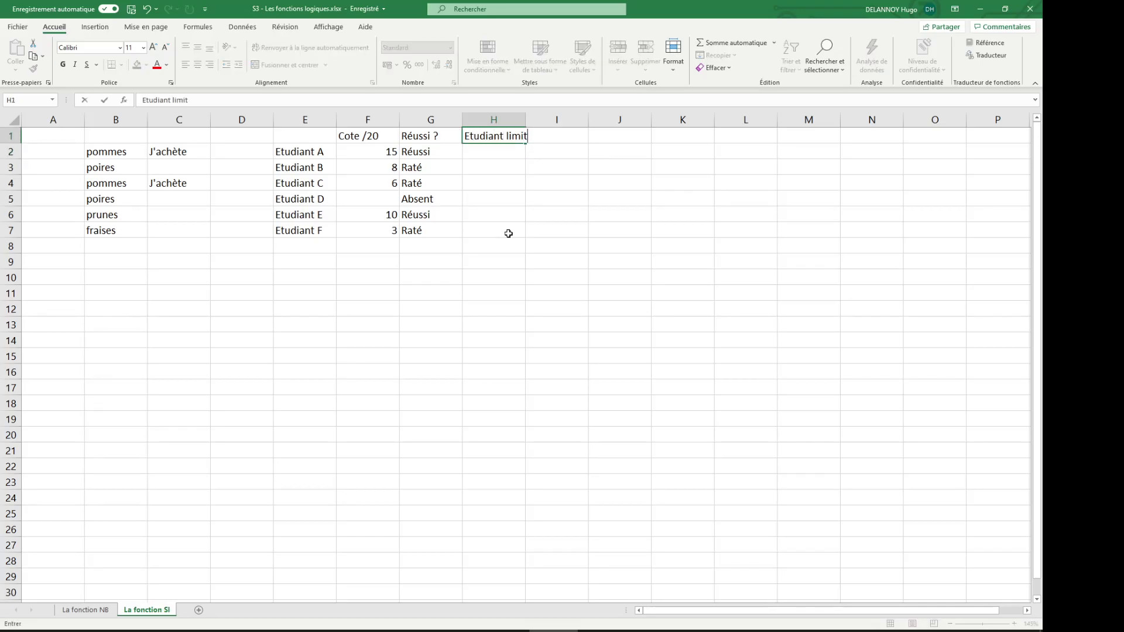
text(e)
key(Return)
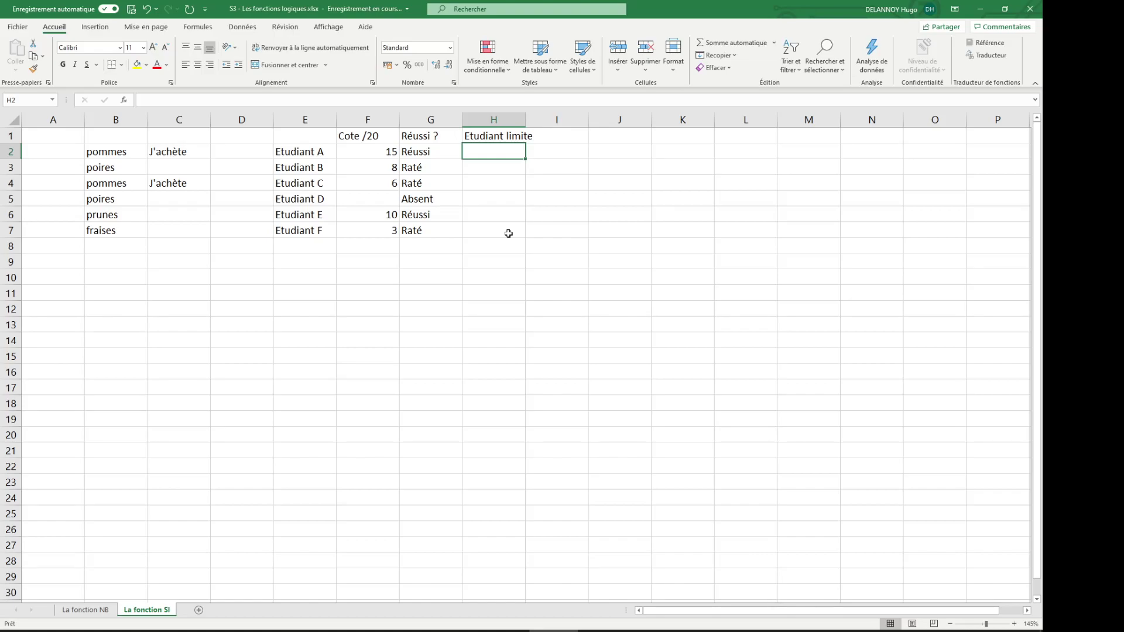
Step: Start a SI formula in H2 with F2<10 et F2>=8 as its logical test
text(=)
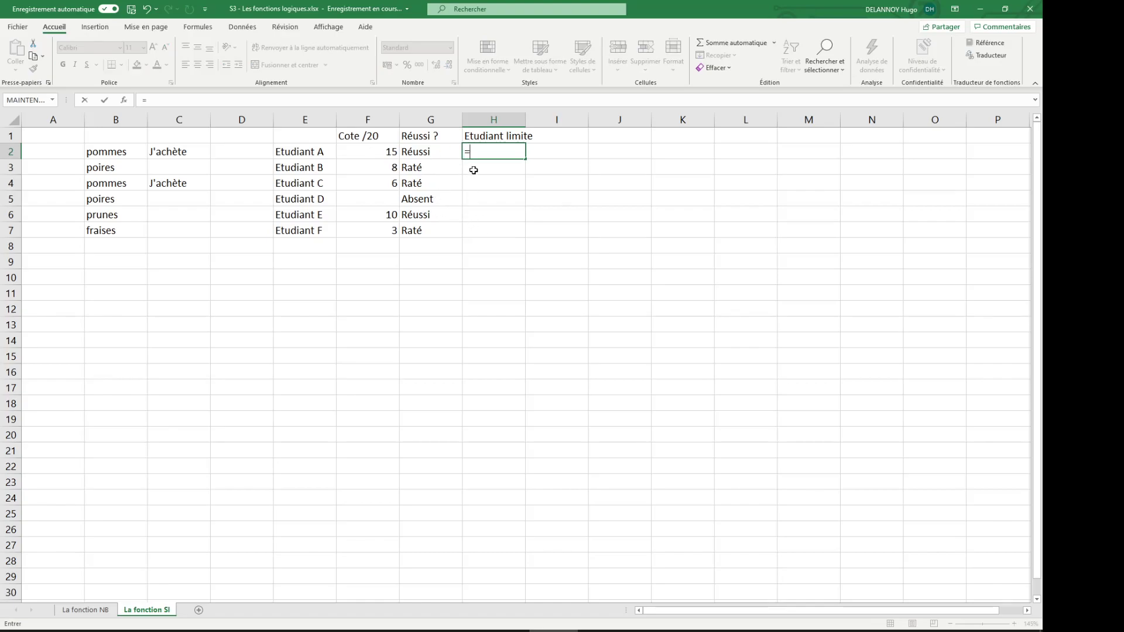
text(si()
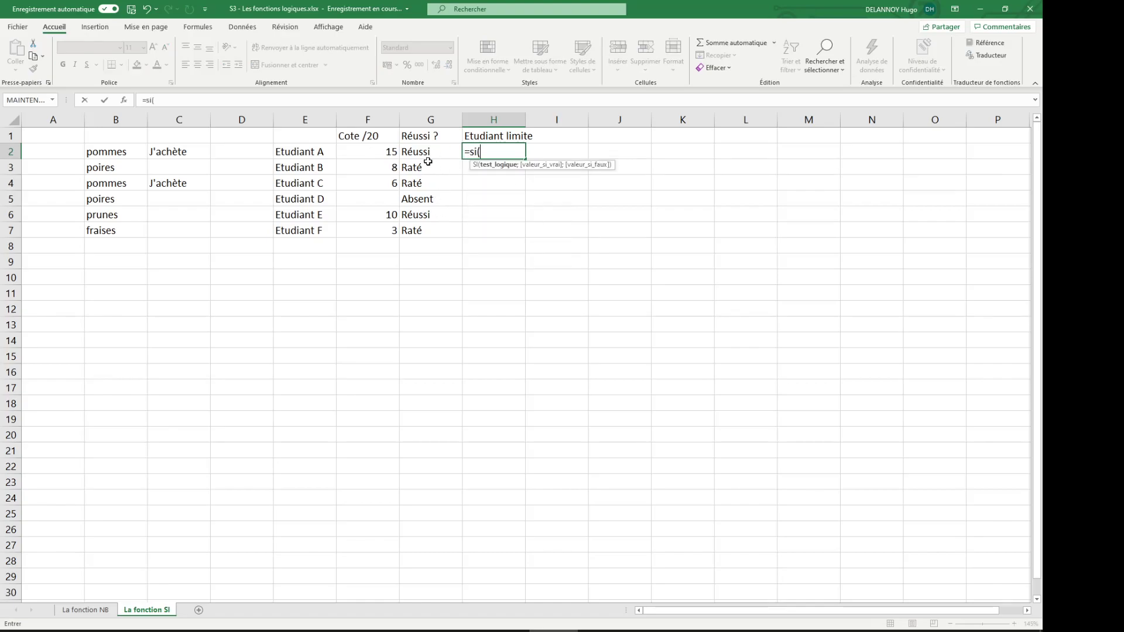
click(387, 152)
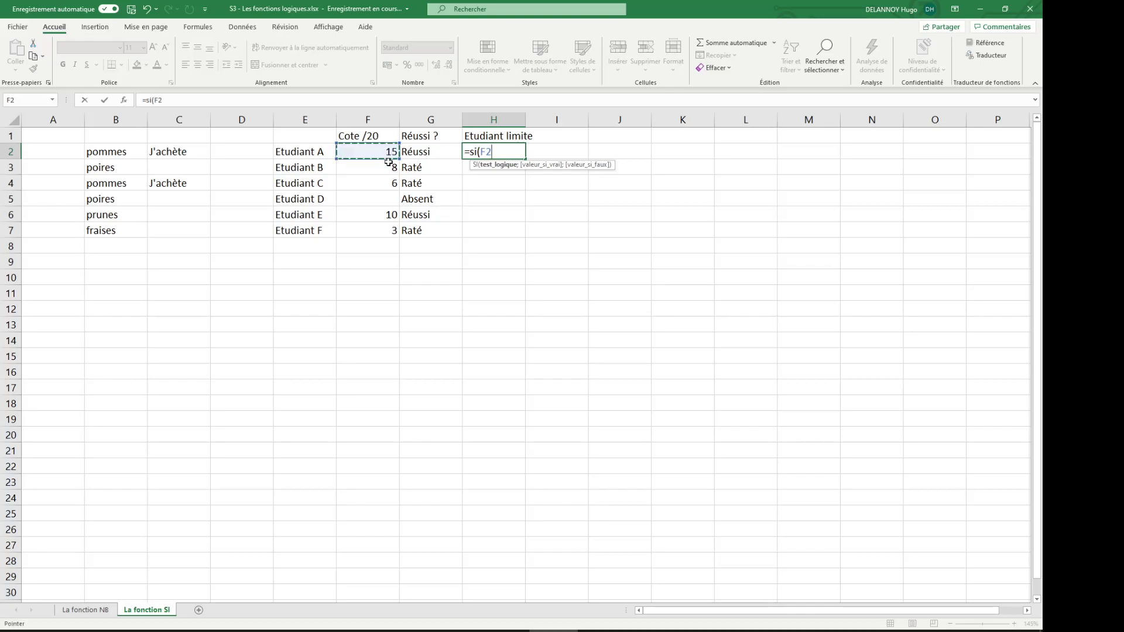
text(<10 et)
click(385, 152)
text(>10)
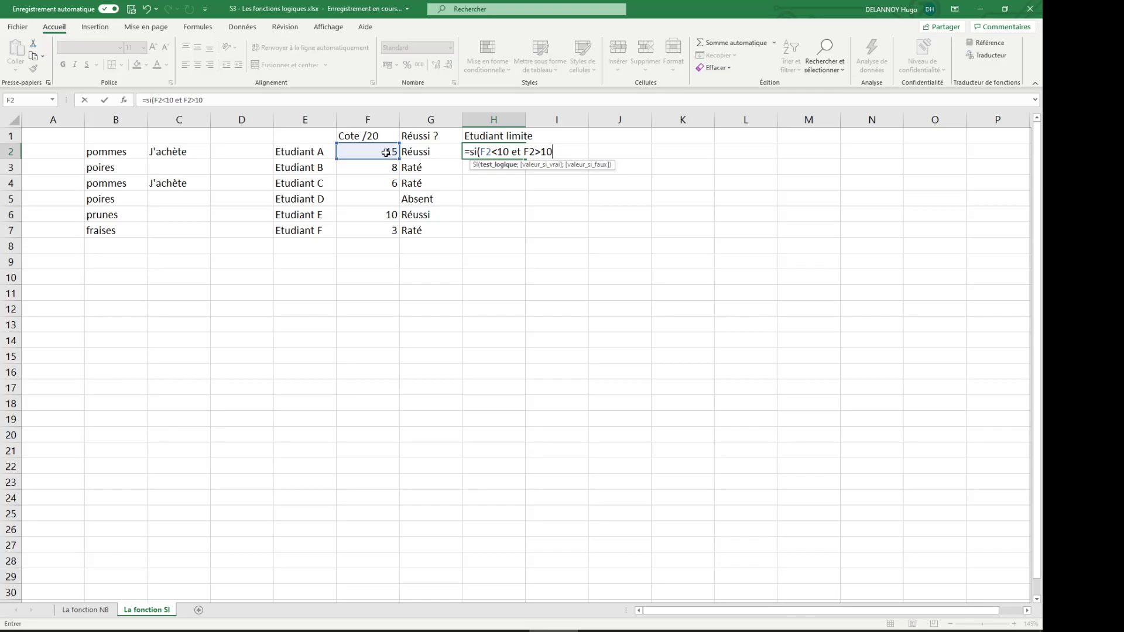
key(BackSpace)
key(BackSpace)
text(8)
click(195, 101)
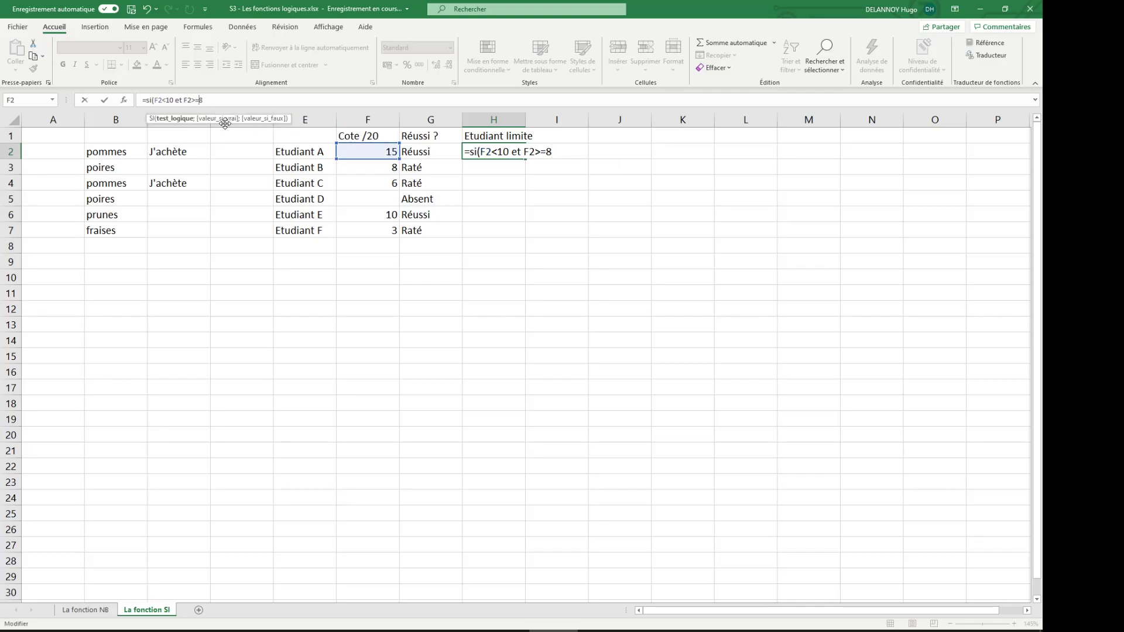
click(479, 153)
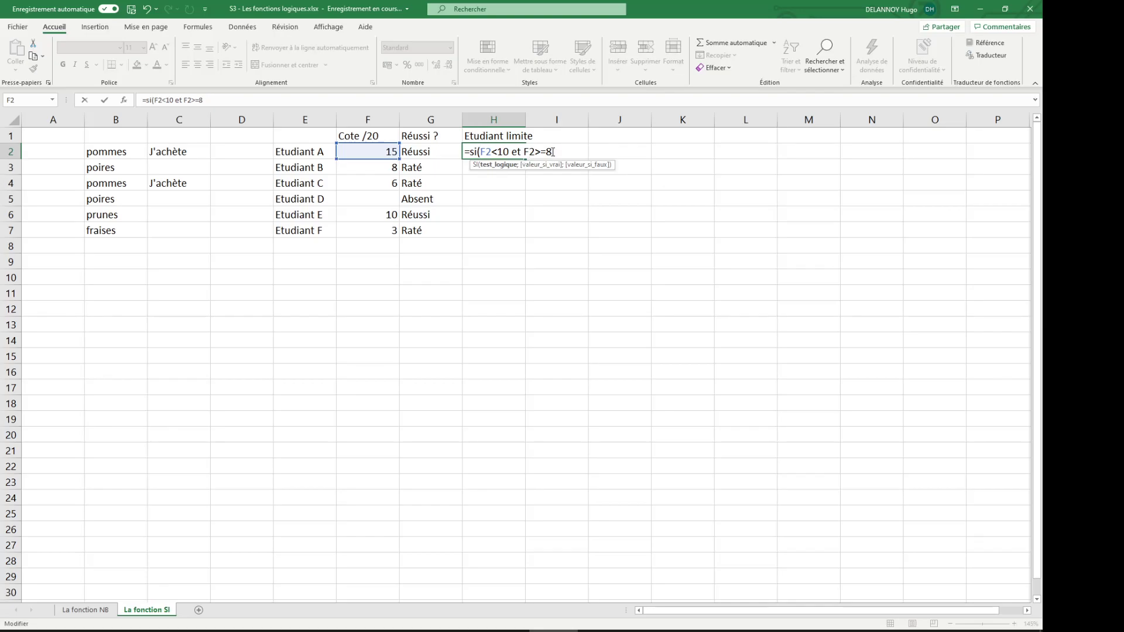
Step: Complete the H2 formula with "Etudiant limite" if true, an empty string if false, and the closing parenthesis
text(;)
text("Etudiant limite)
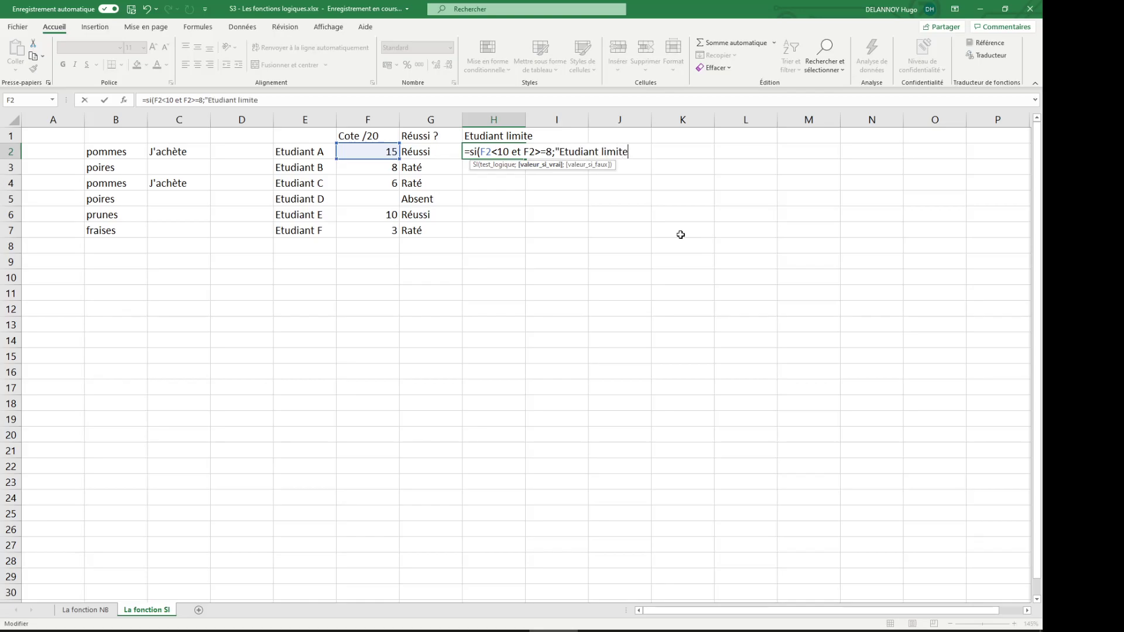
text(";""))
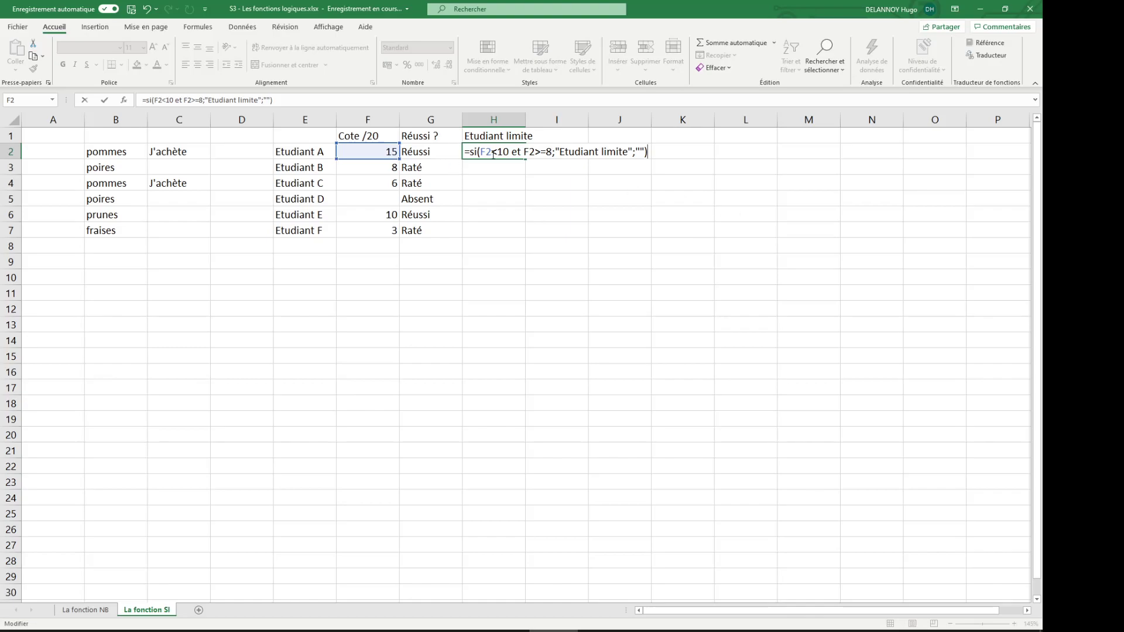
Step: Rewrite the logical test of the H2 formula with the ET function as ET(F2<10;F2>=8)
drag(487, 153, 553, 153)
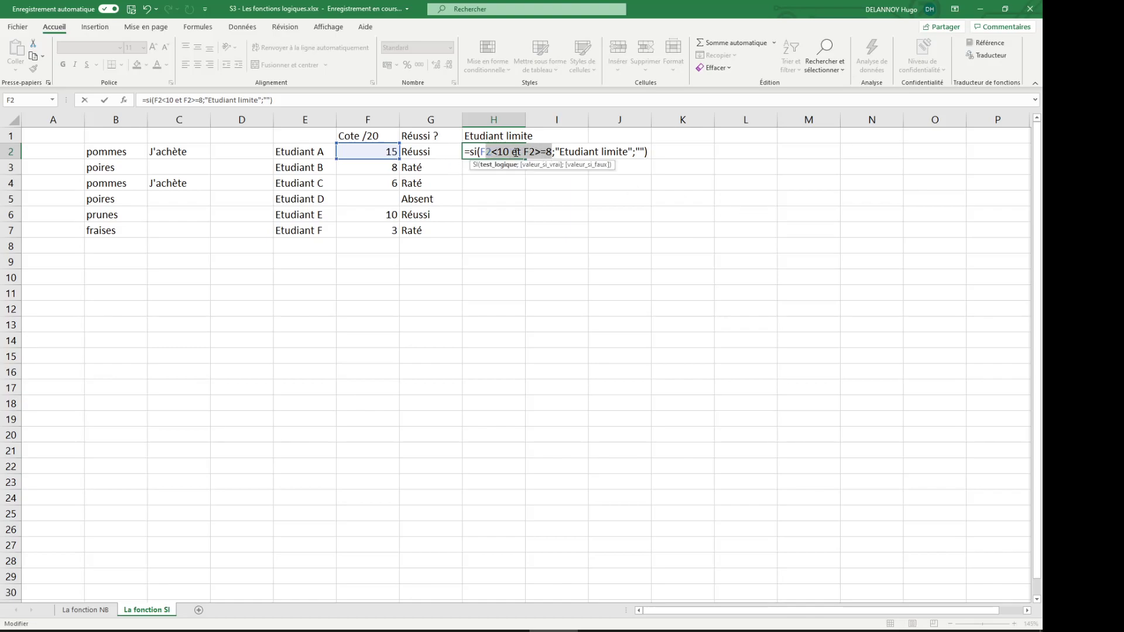
click(515, 153)
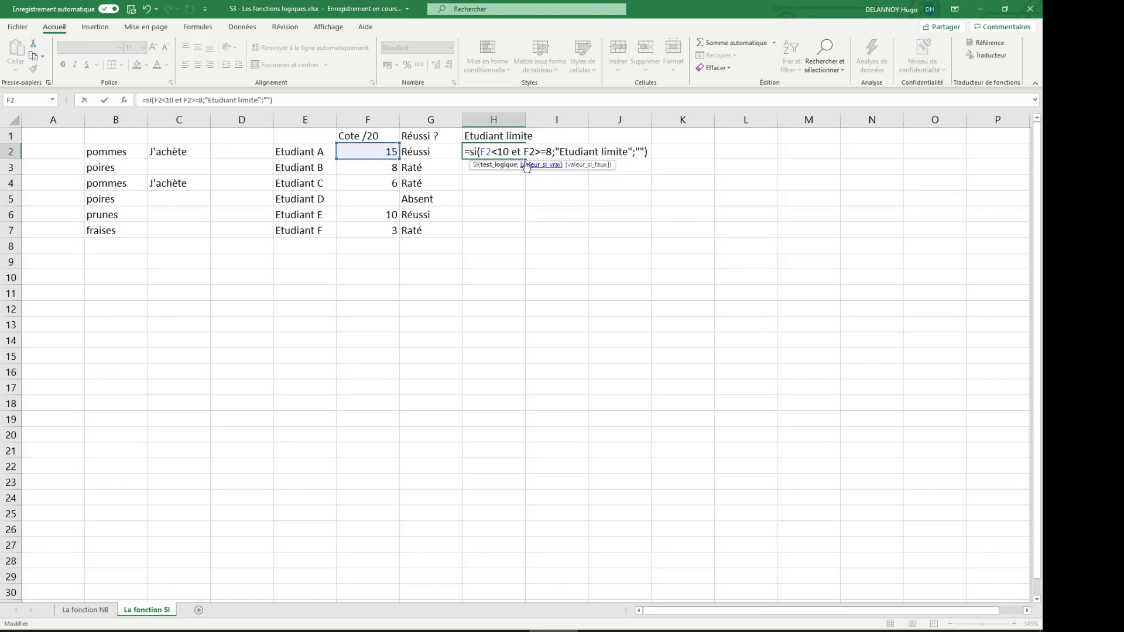
click(480, 152)
text(ET)
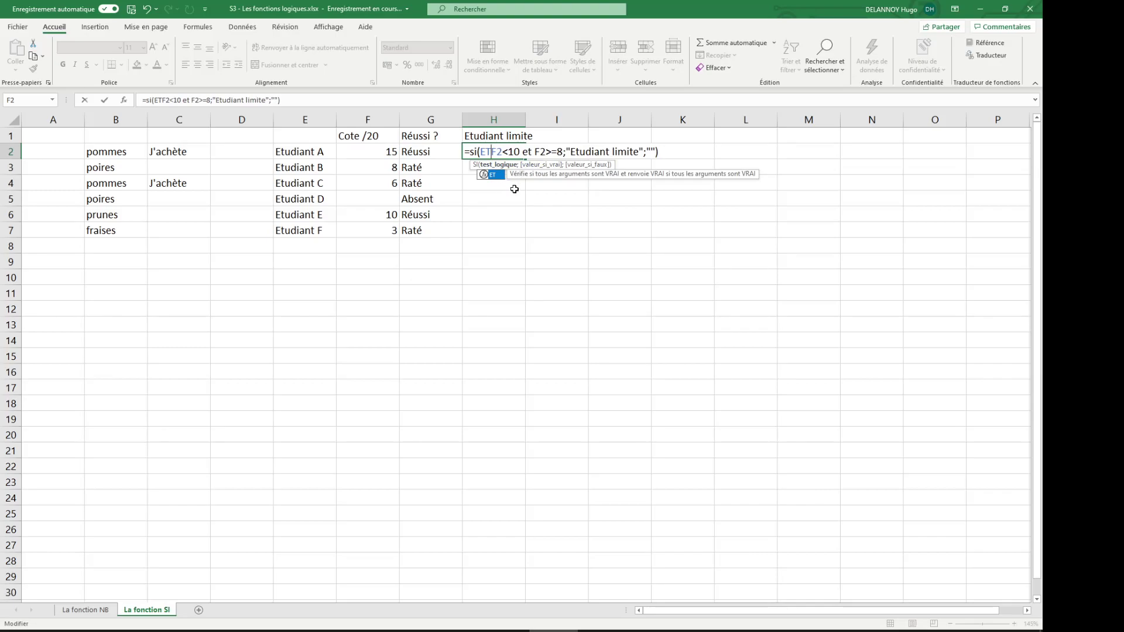
text(()
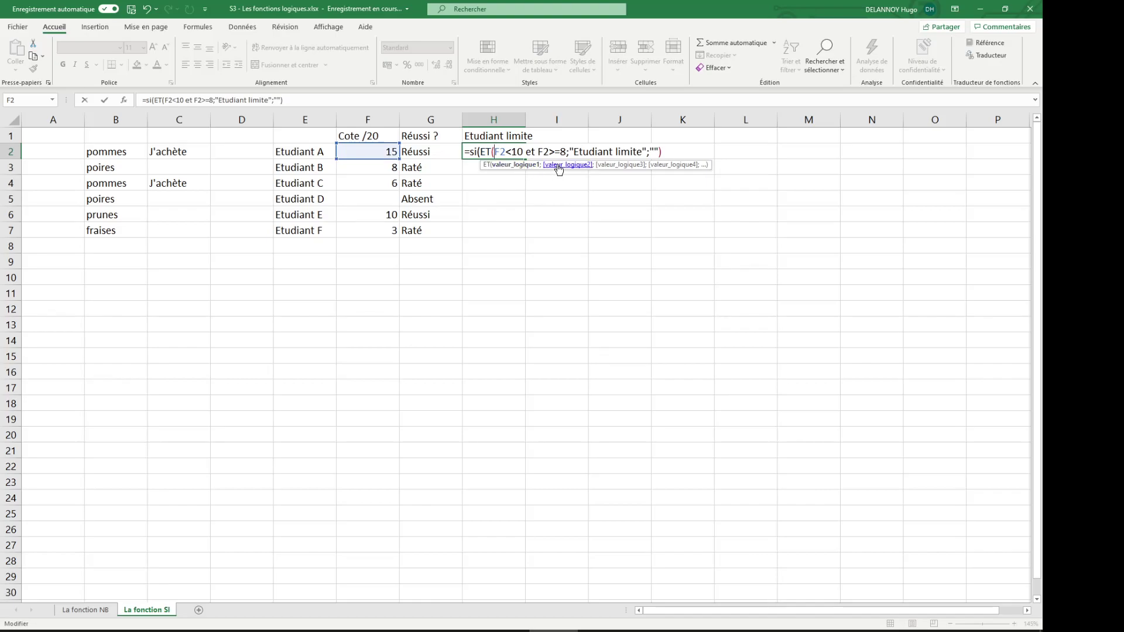
click(534, 151)
key(BackSpace)
key(BackSpace)
key(BackSpace)
text(;)
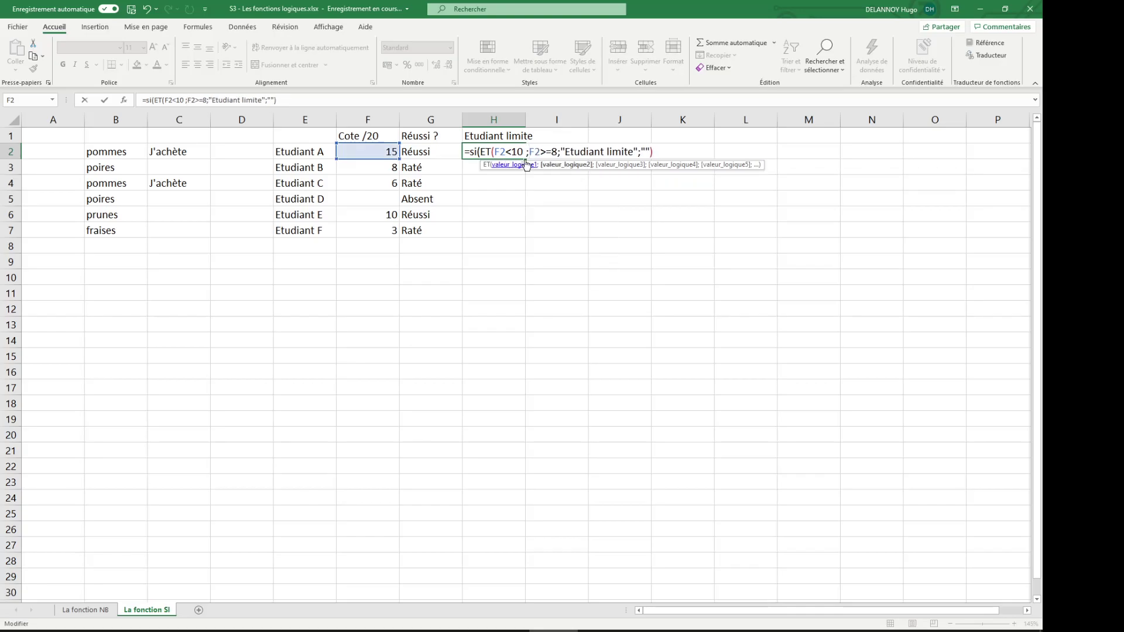
click(557, 151)
text())
Step: Rewrite the function name SI in capitals in H2, validate the formula and fill it down to H7
click(477, 152)
key(BackSpace)
key(BackSpace)
text(SI)
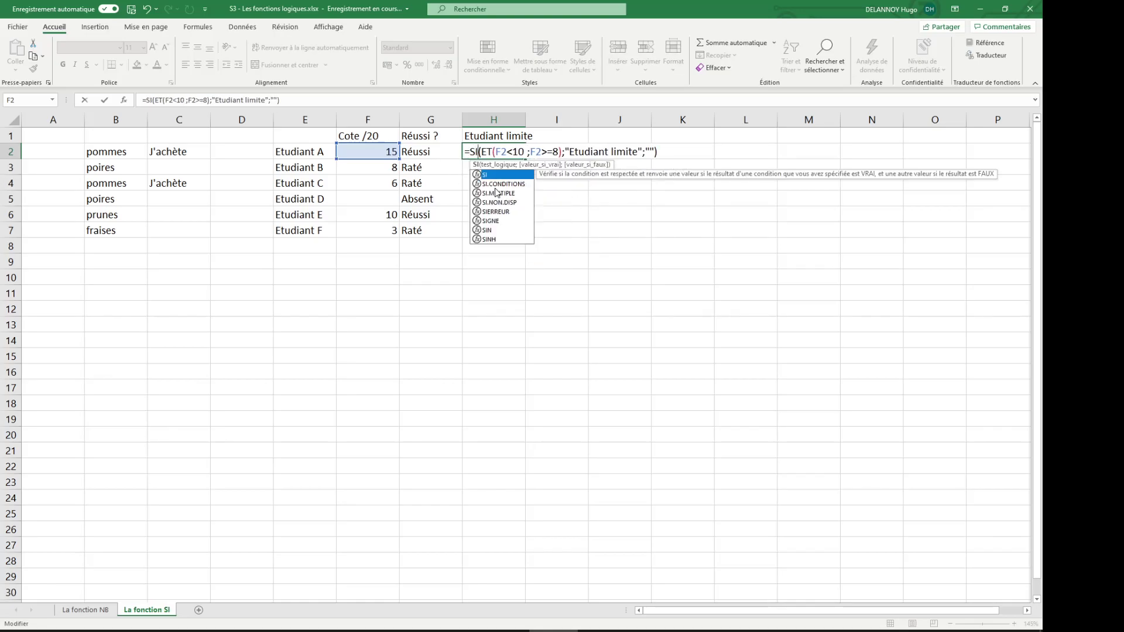
click(494, 152)
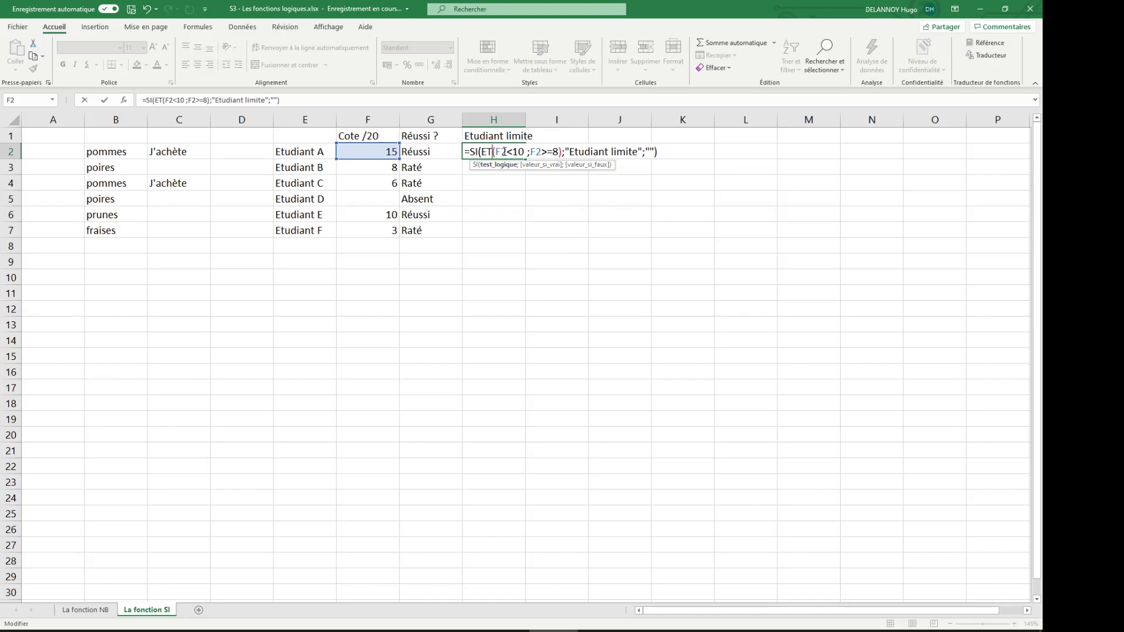
drag(496, 152, 560, 153)
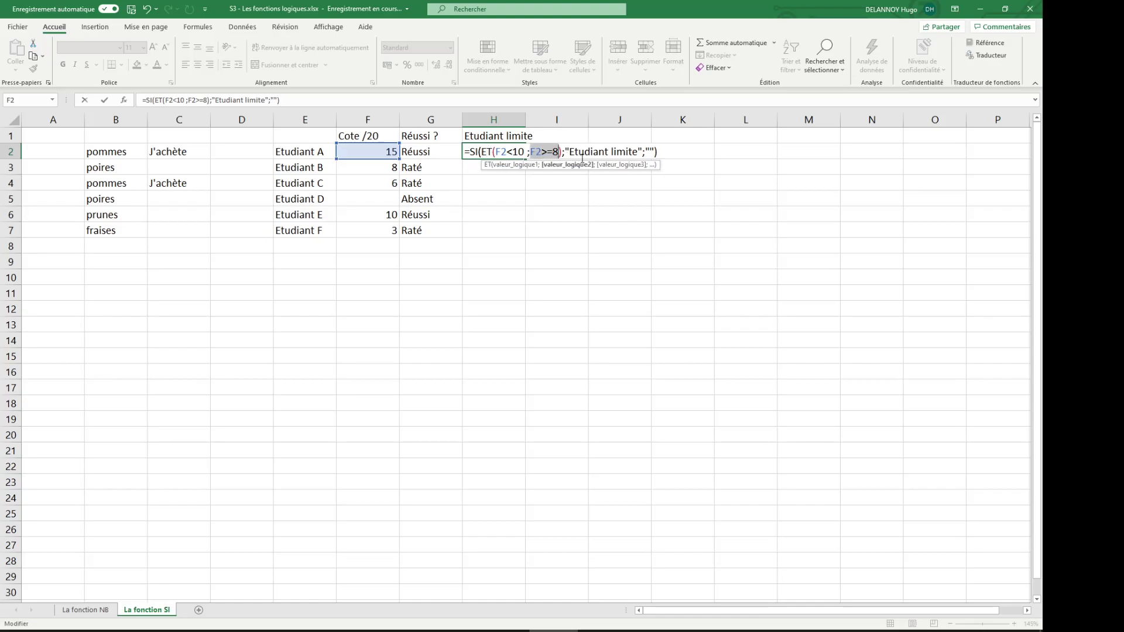
key(Escape)
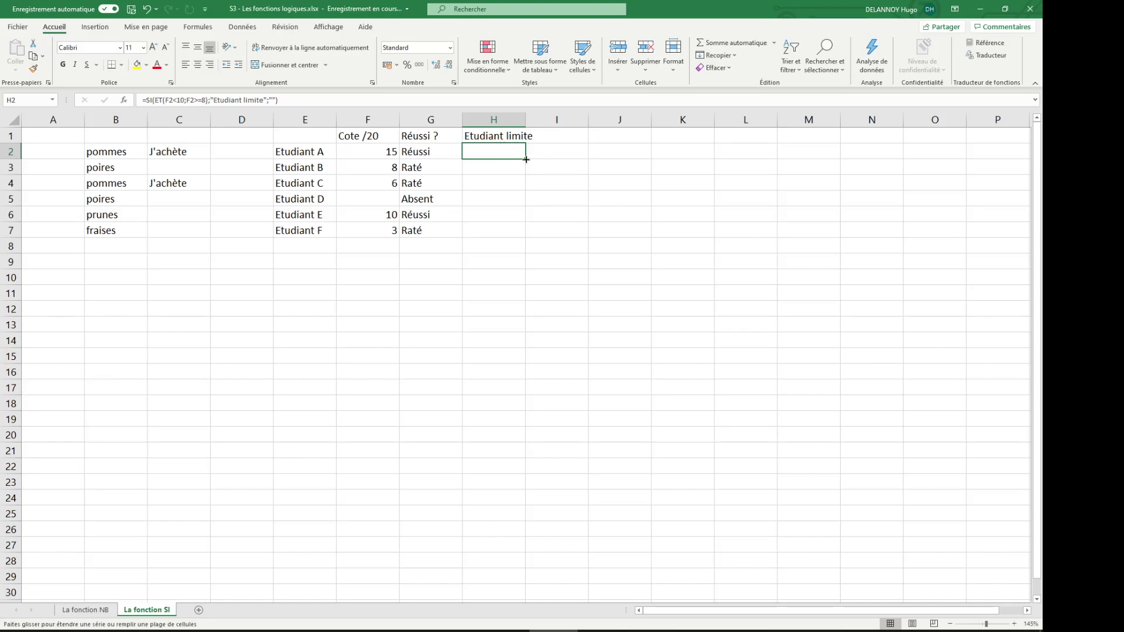
drag(525, 159, 527, 234)
Step: Try adding F2=9 as a third condition, followed by another semicolon, inside the ET function of H2
double_click(495, 152)
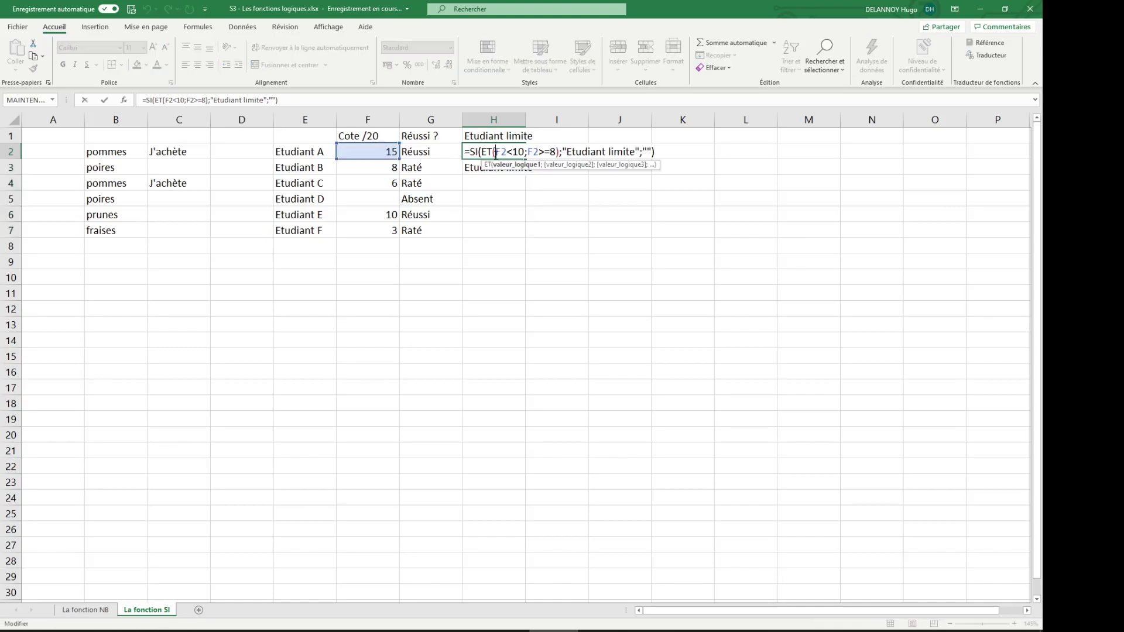
click(558, 151)
text(; F2)
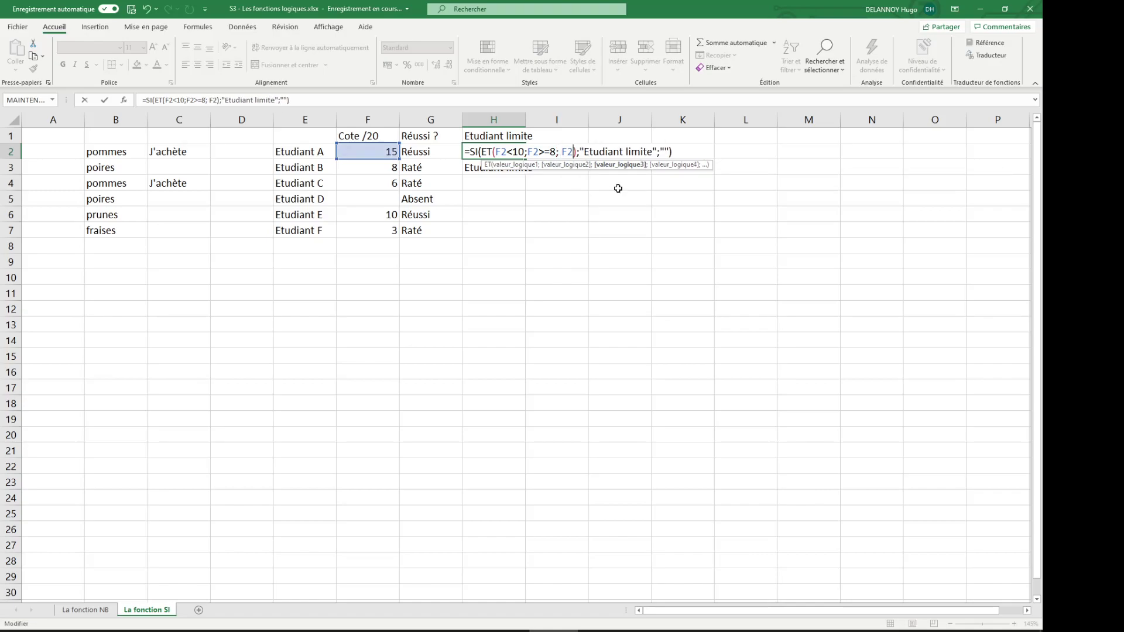
right_click(618, 188)
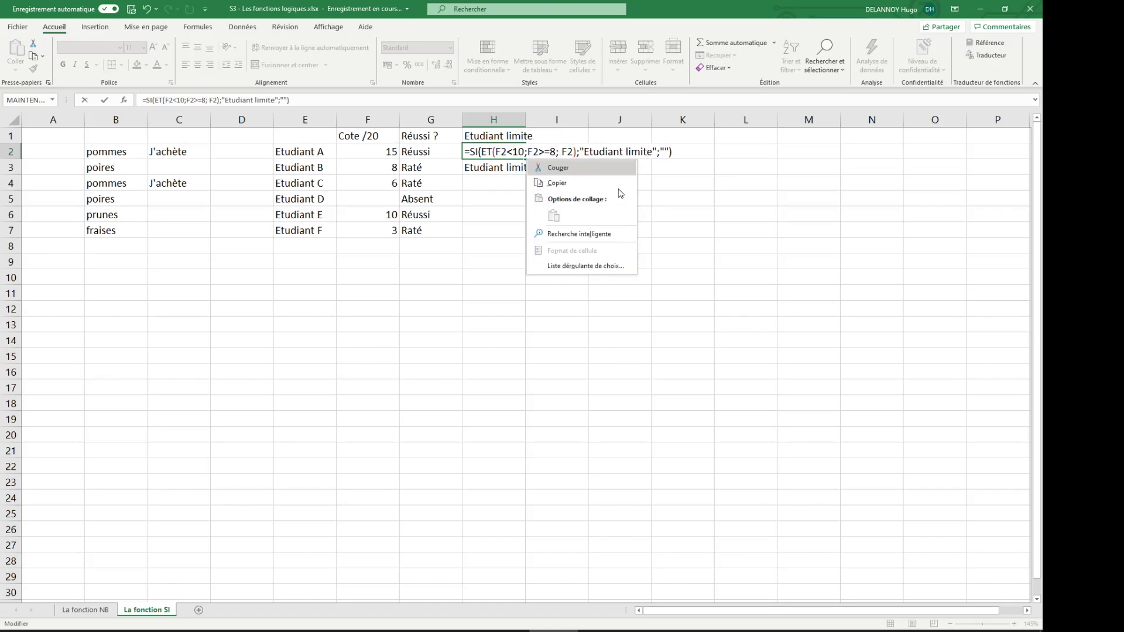
key(Escape)
text(=9)
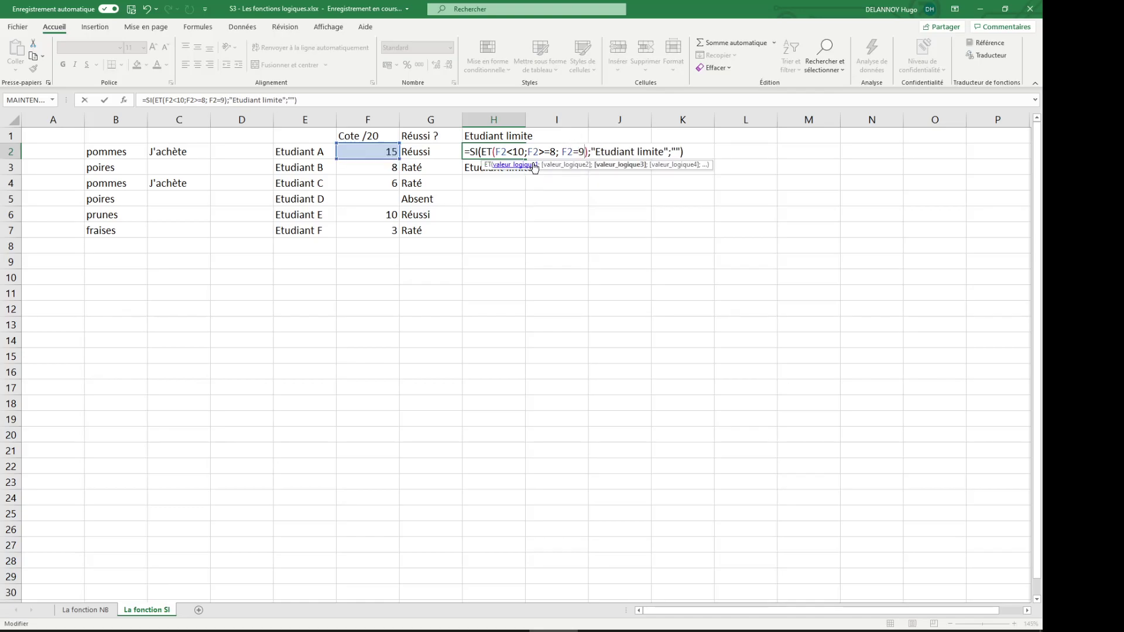
text(;)
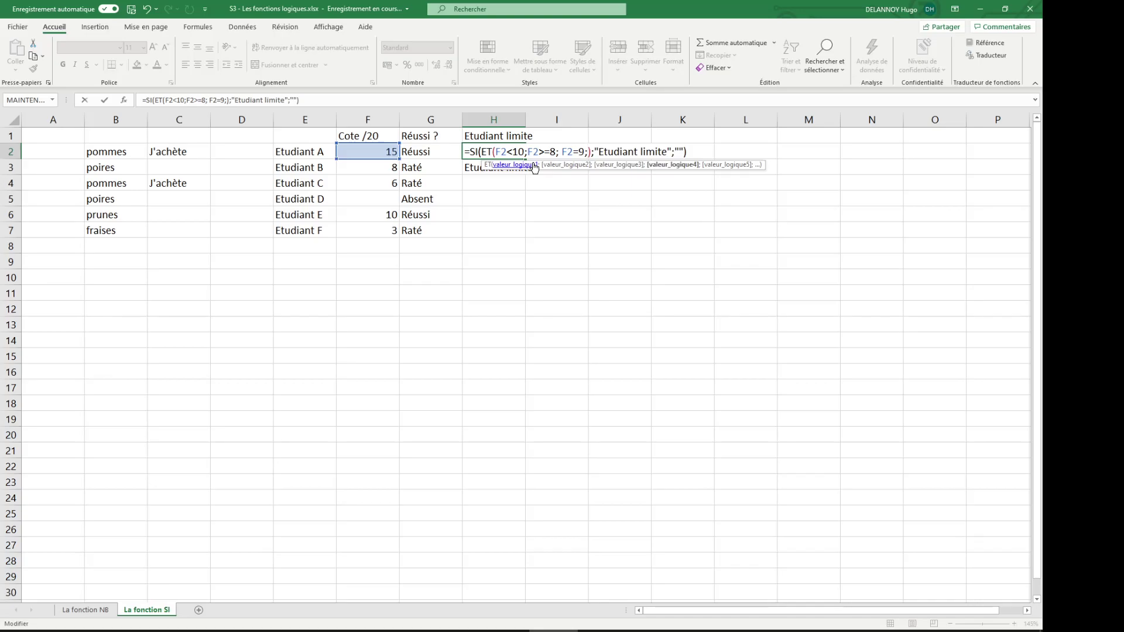
Step: Remove the added third condition from the ET function and validate the H2 formula with its two original conditions
key(BackSpace)
key(BackSpace)
key(BackSpace)
key(BackSpace)
key(BackSpace)
key(BackSpace)
key(BackSpace)
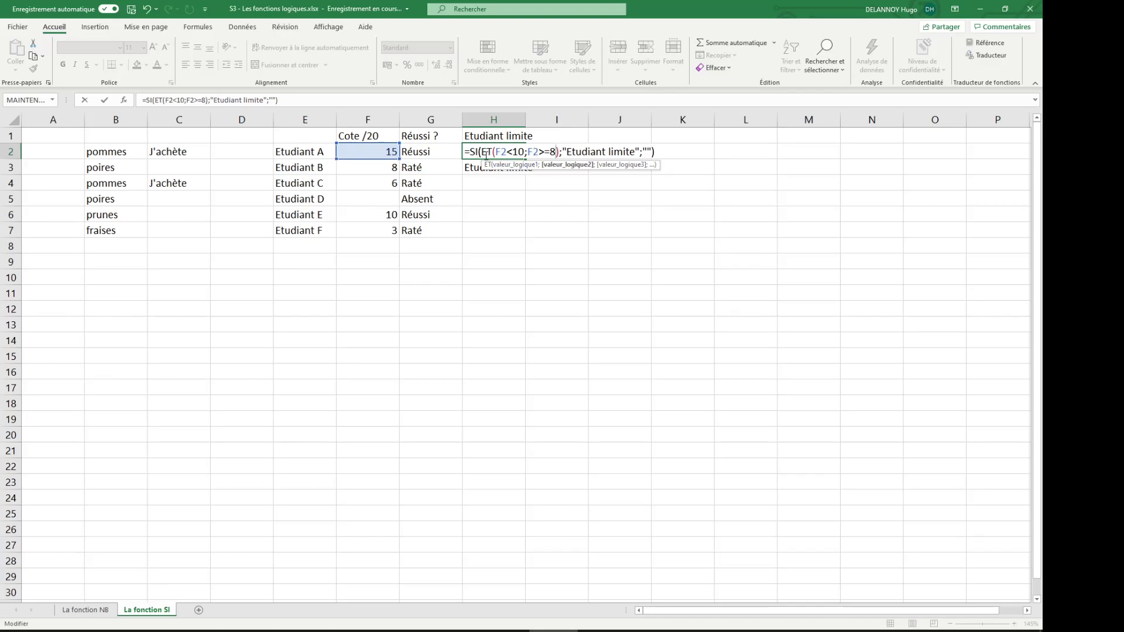
drag(495, 153, 557, 153)
key(Return)
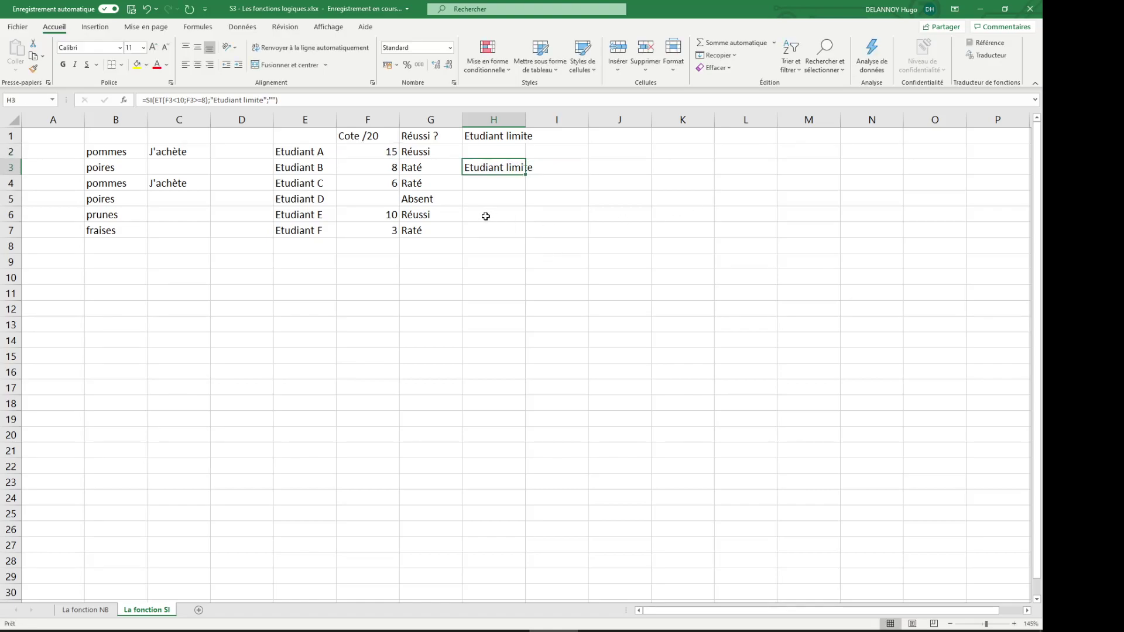
Step: Add ou B2="fraises" after the "pommes" condition in the C2 formula's logical test
click(582, 136)
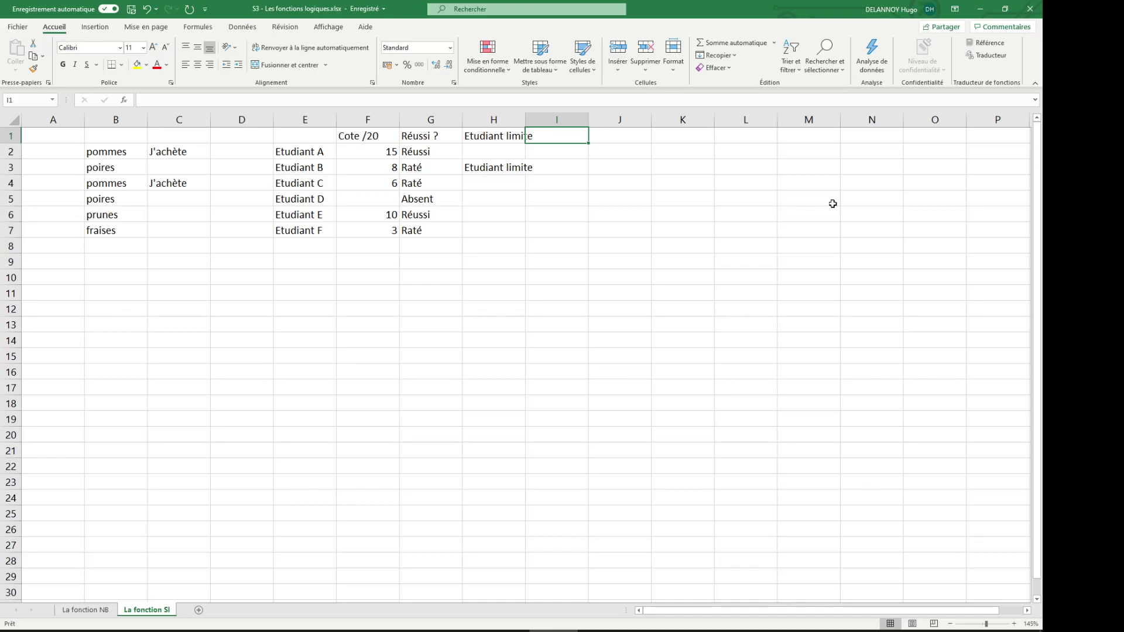
click(204, 149)
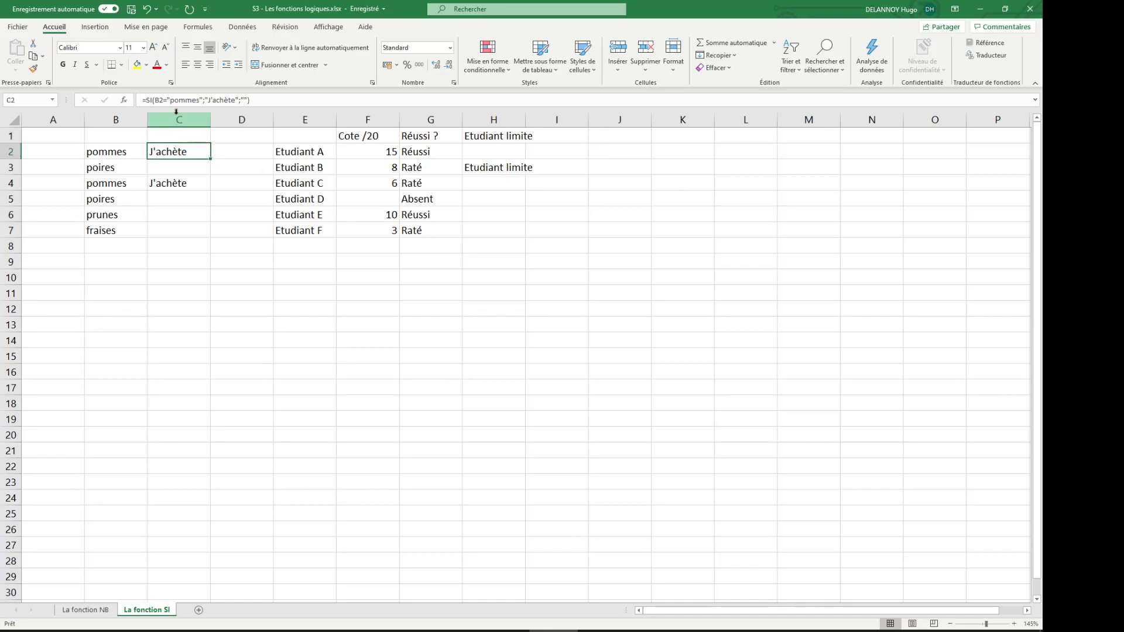
double_click(193, 153)
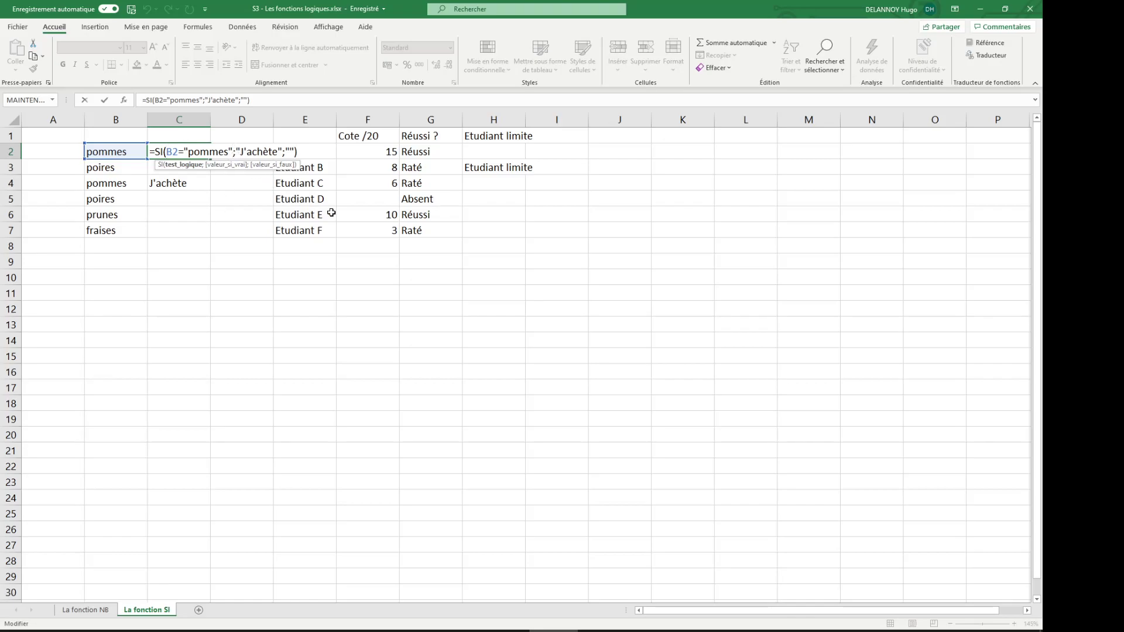
text(ou B2="fraises")
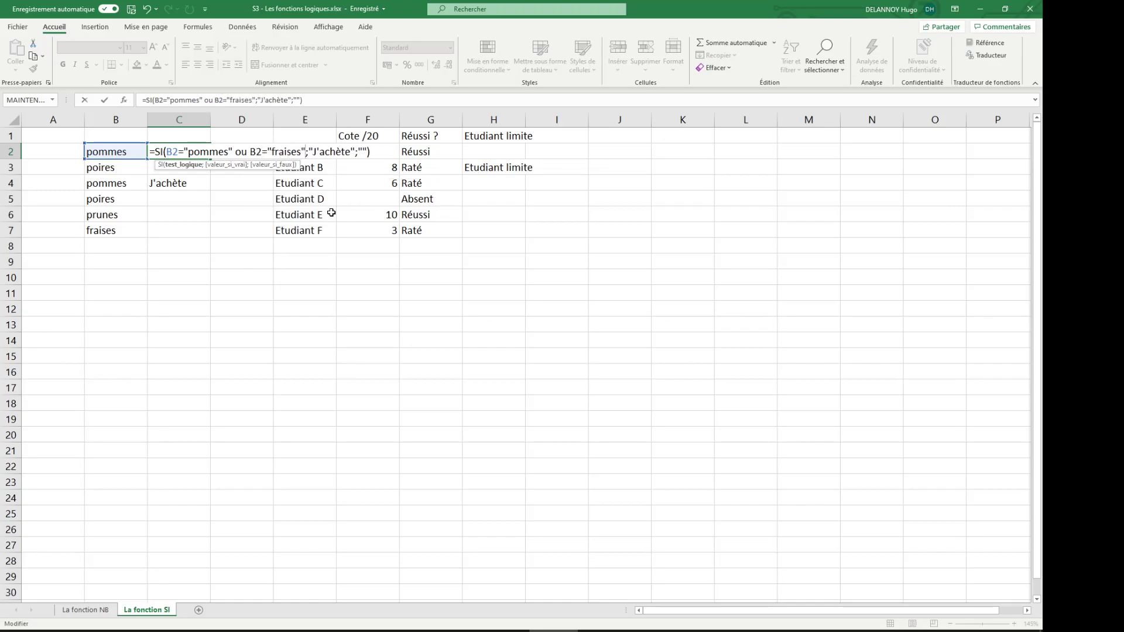
Step: Insert an opening OU function at the start of the logical test in the C2 formula
click(165, 152)
text(OU)
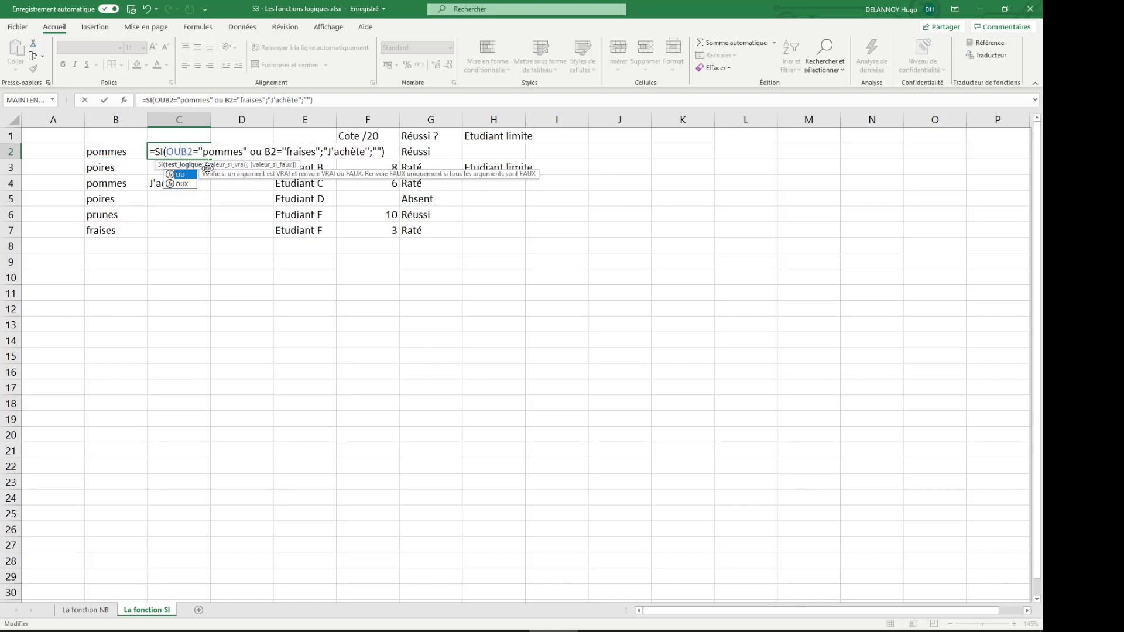
text(()
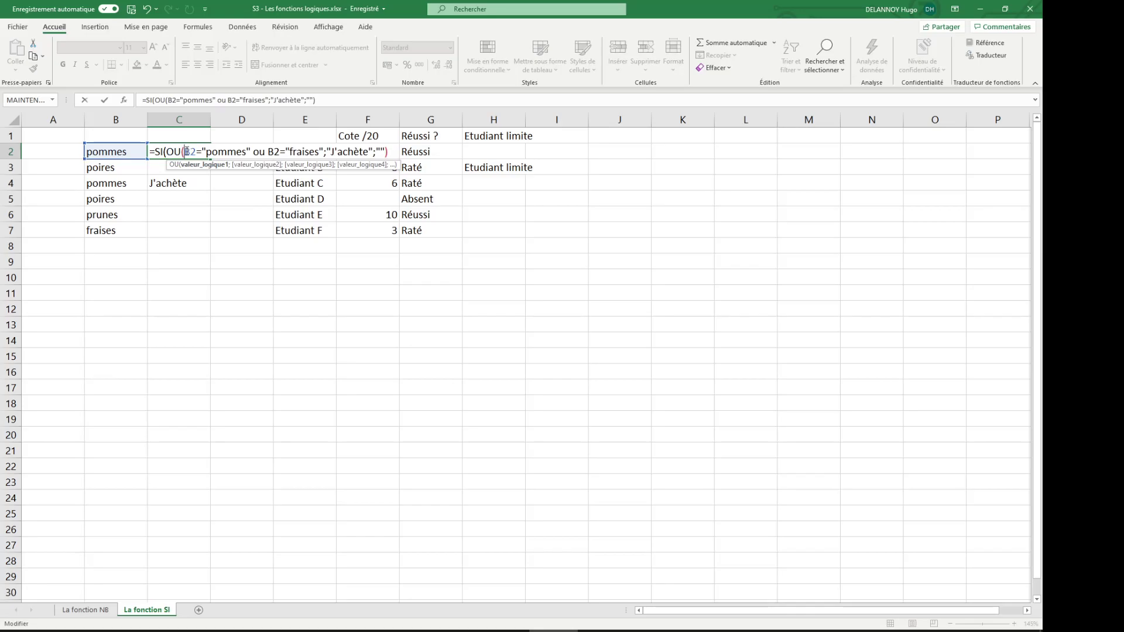
Step: Replace the word ou between the "pommes" and "fraises" conditions in C2 with a semicolon and close the OU function's parenthesis
drag(183, 151, 247, 150)
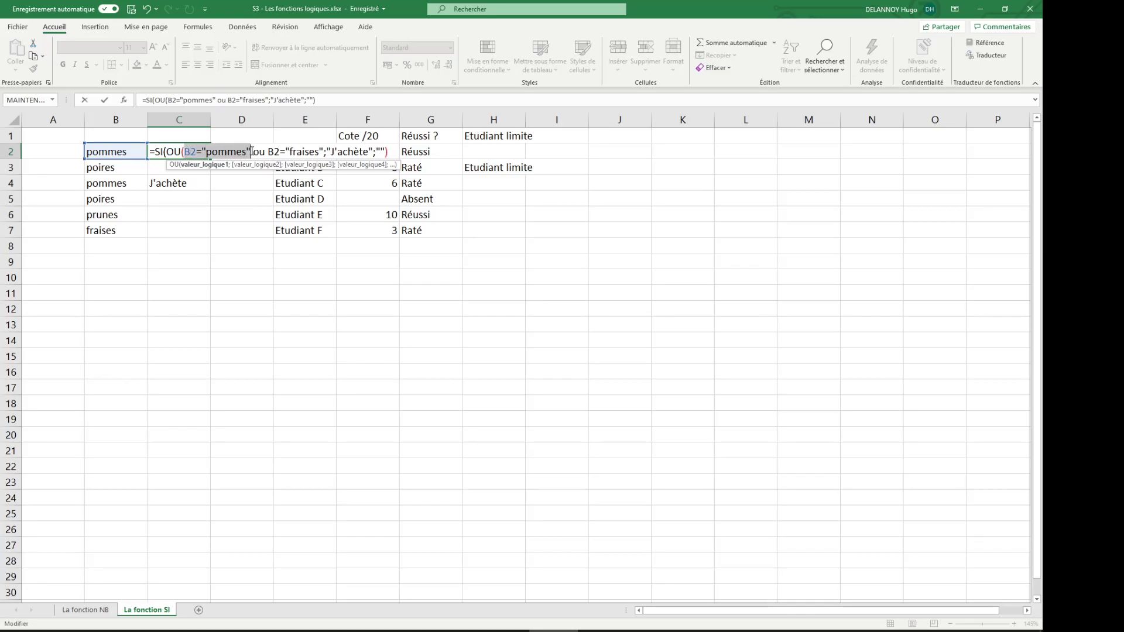
click(247, 150)
text(";)
click(269, 151)
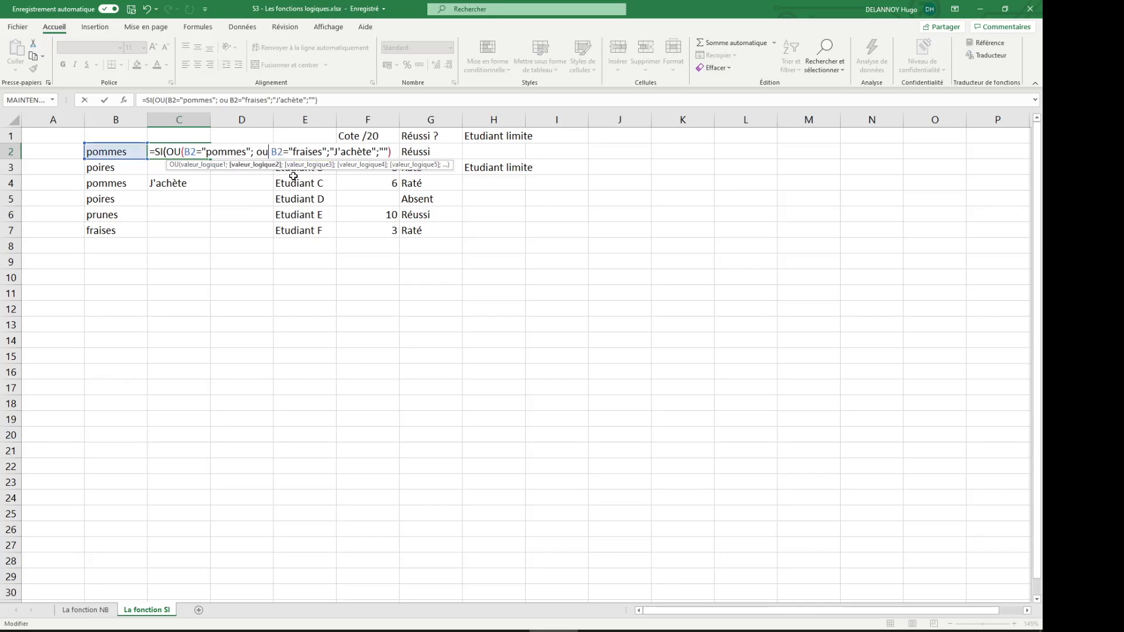
key(BackSpace)
key(BackSpace)
key(BackSpace)
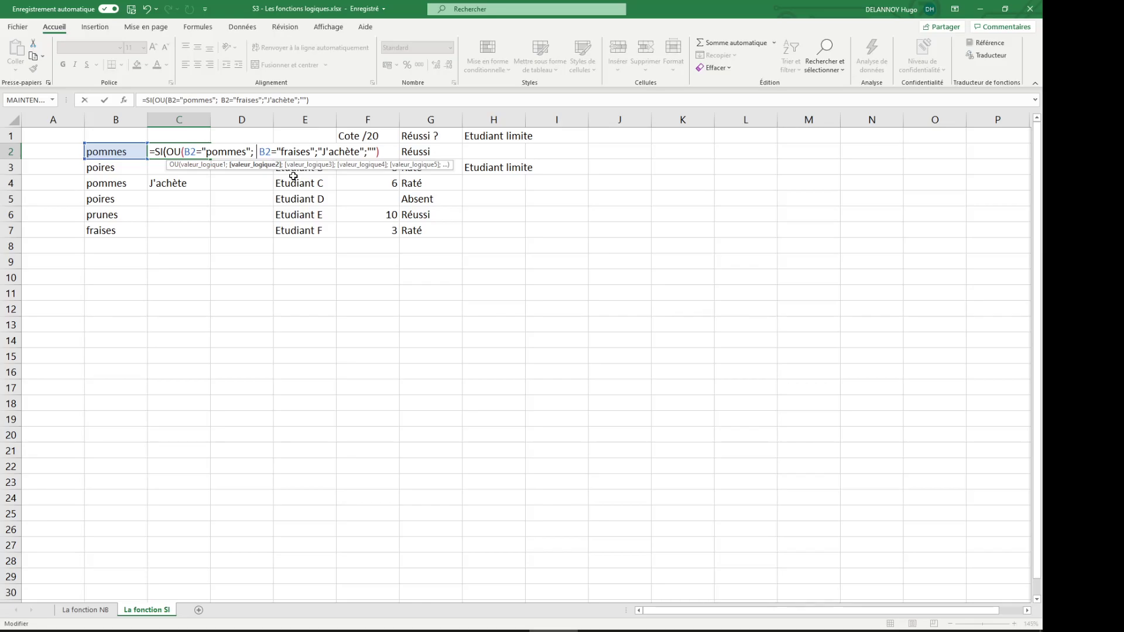
click(314, 152)
text())
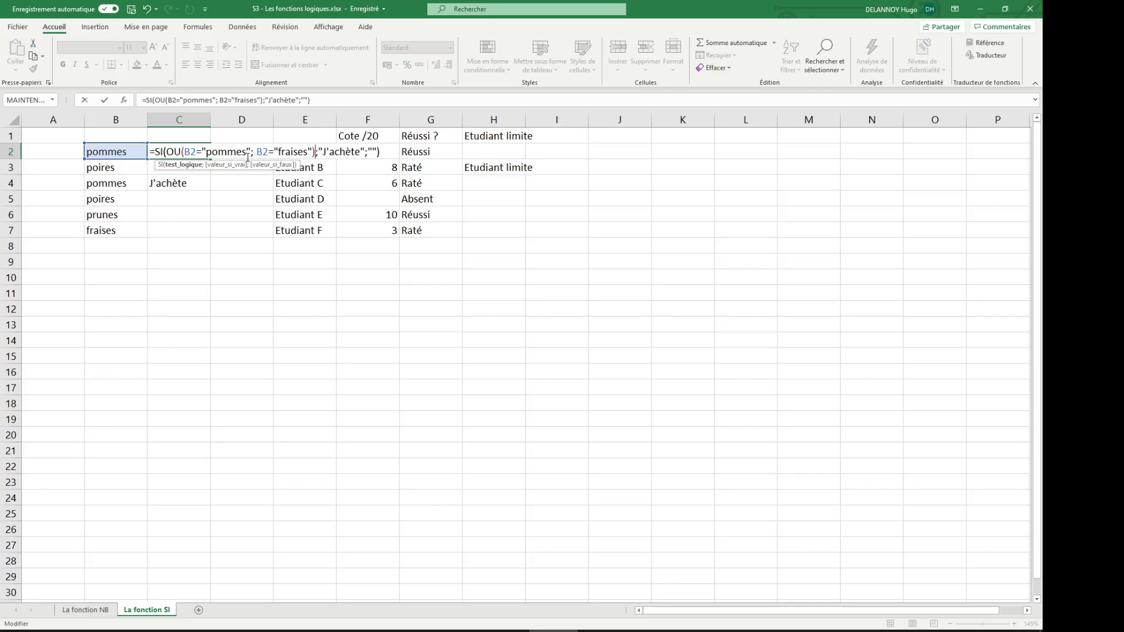
Step: Examine the two complete conditions and their B2 reference inside the OU function of C2
drag(184, 151, 251, 151)
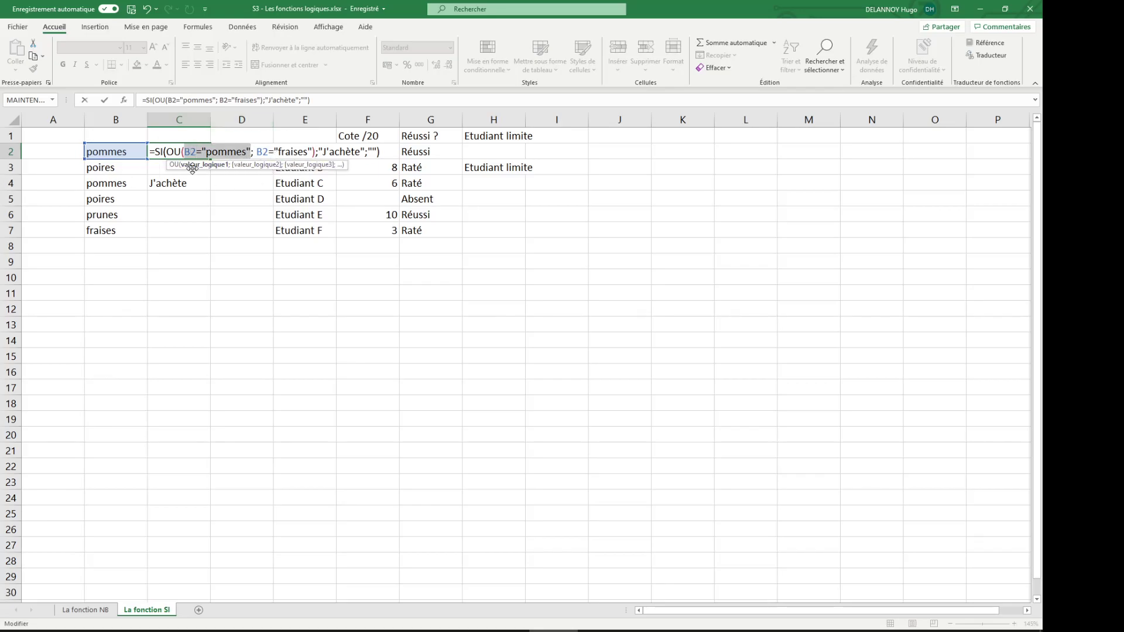
drag(256, 151, 312, 152)
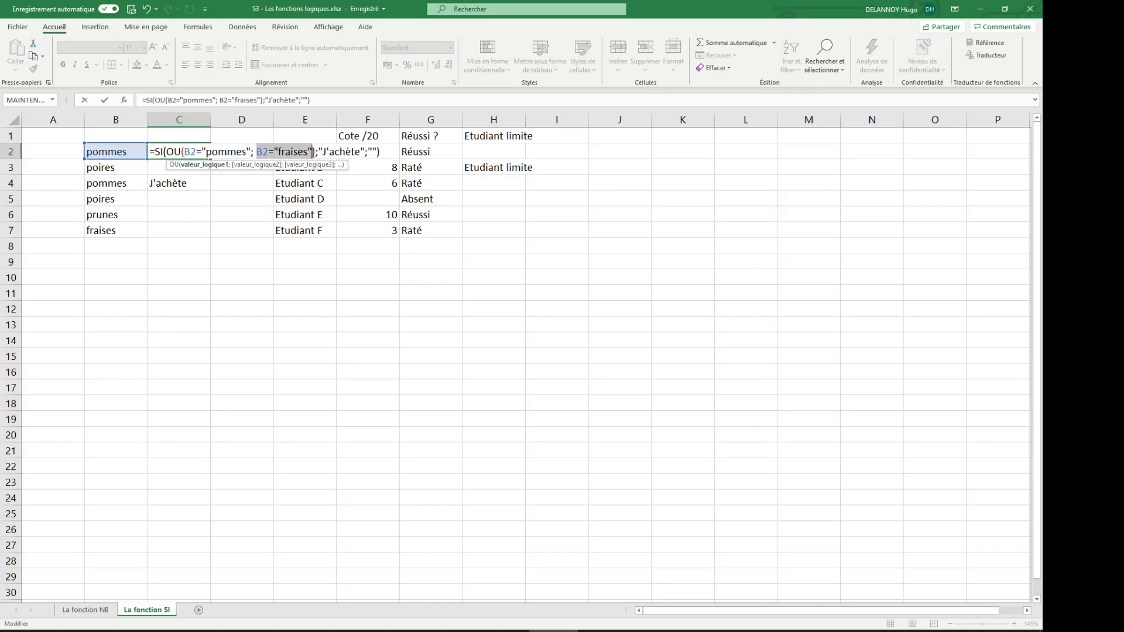
double_click(191, 151)
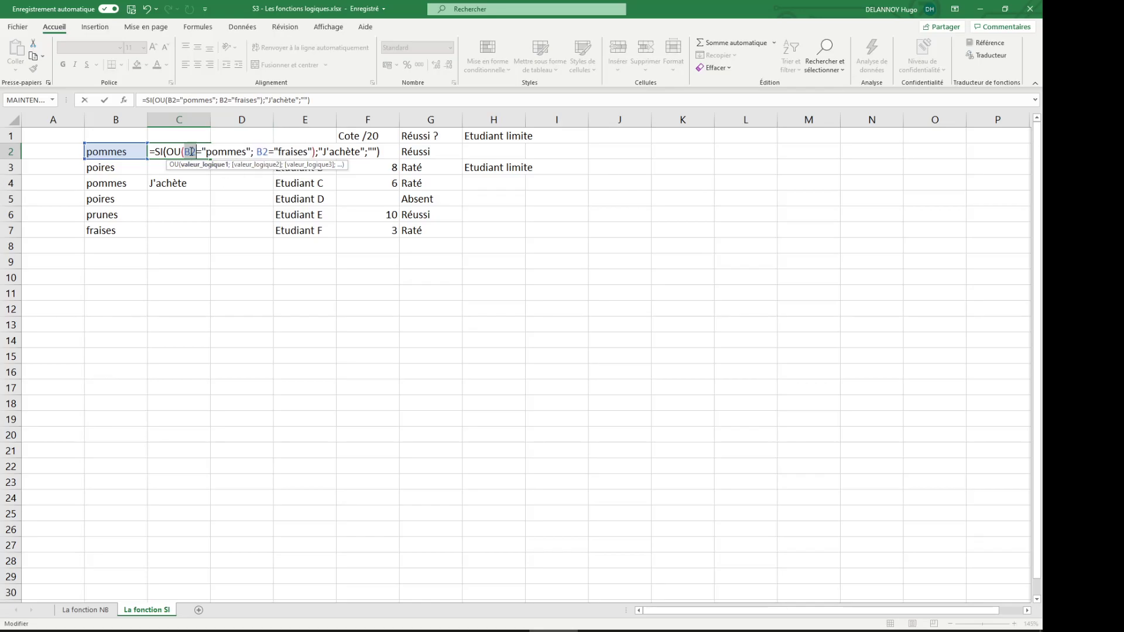
double_click(191, 151)
drag(220, 151, 246, 152)
double_click(192, 151)
click(237, 151)
Step: Try removing the B2 reference before ="fraises" in the OU function of C2, and put it back
click(271, 150)
key(BackSpace)
key(BackSpace)
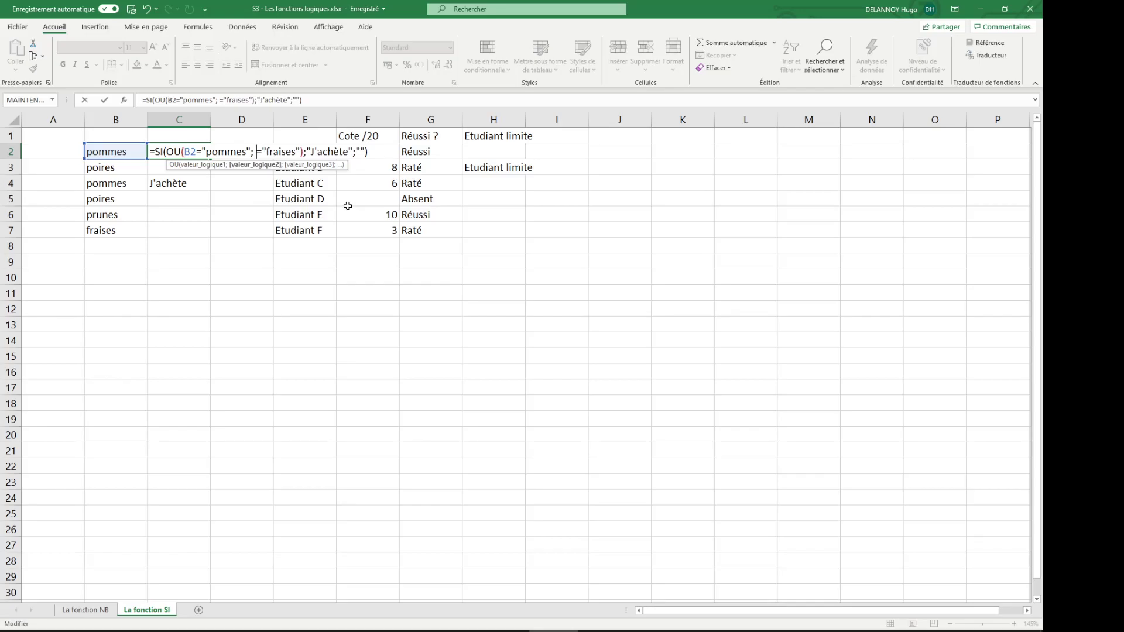
text(B2)
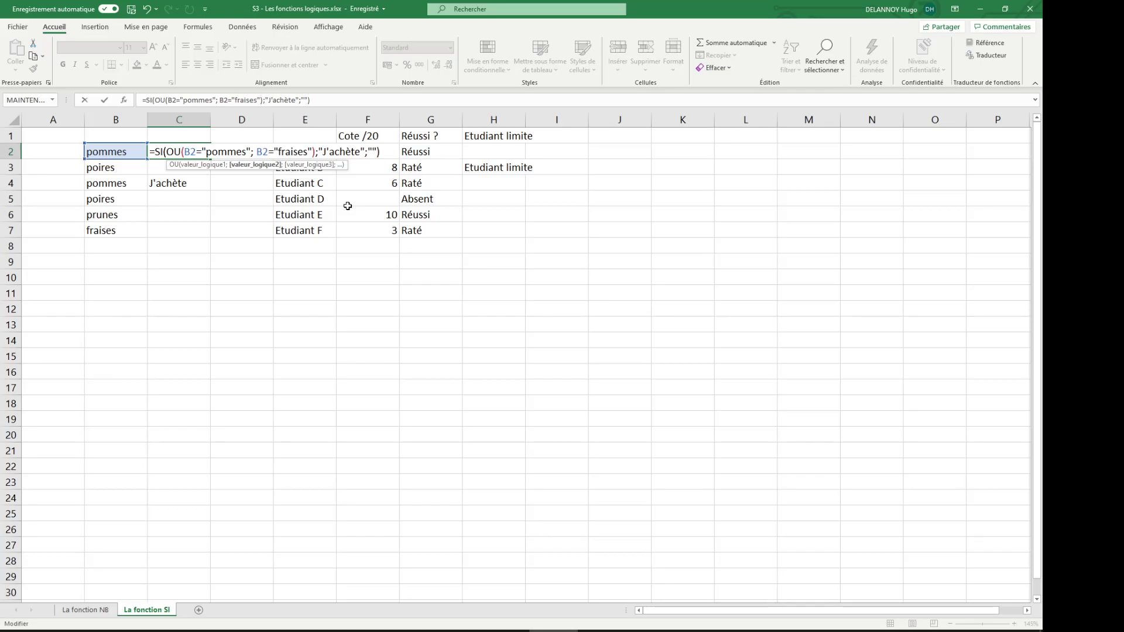
Step: Validate the C2 formula, fill it down to C7 and check the copied formula in the fraises row
key(Return)
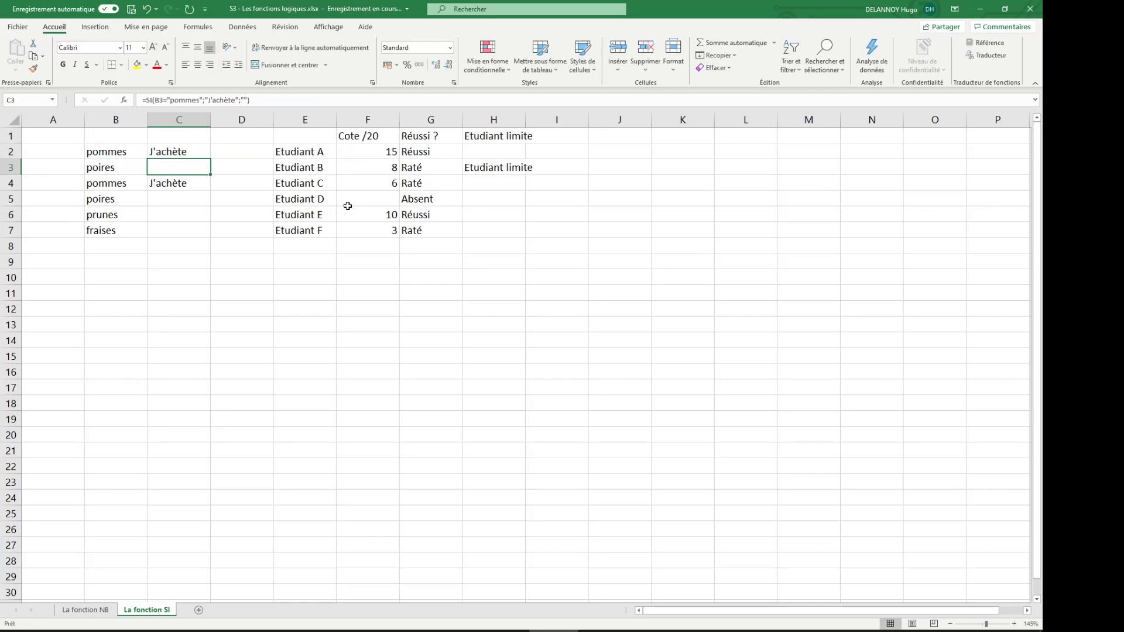
click(188, 156)
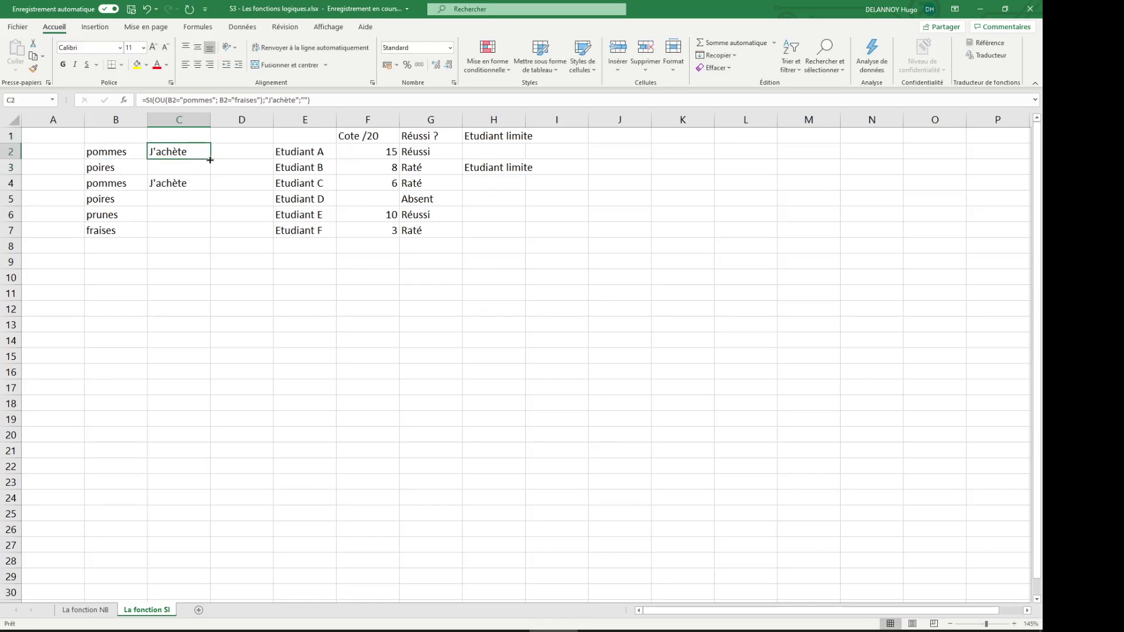
drag(209, 164, 210, 234)
click(170, 228)
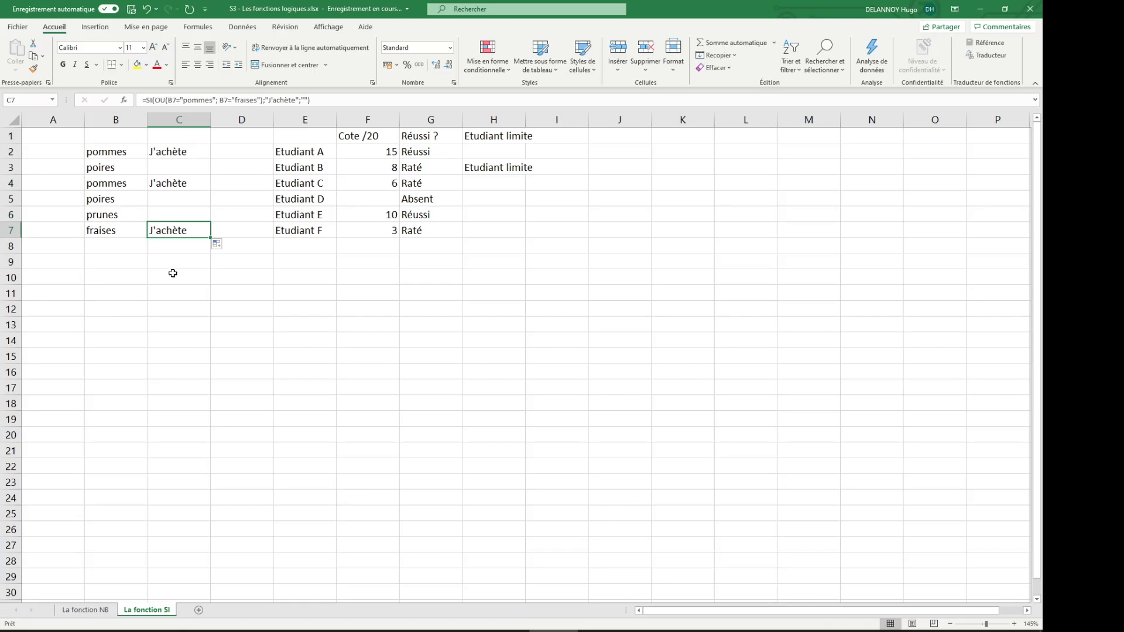